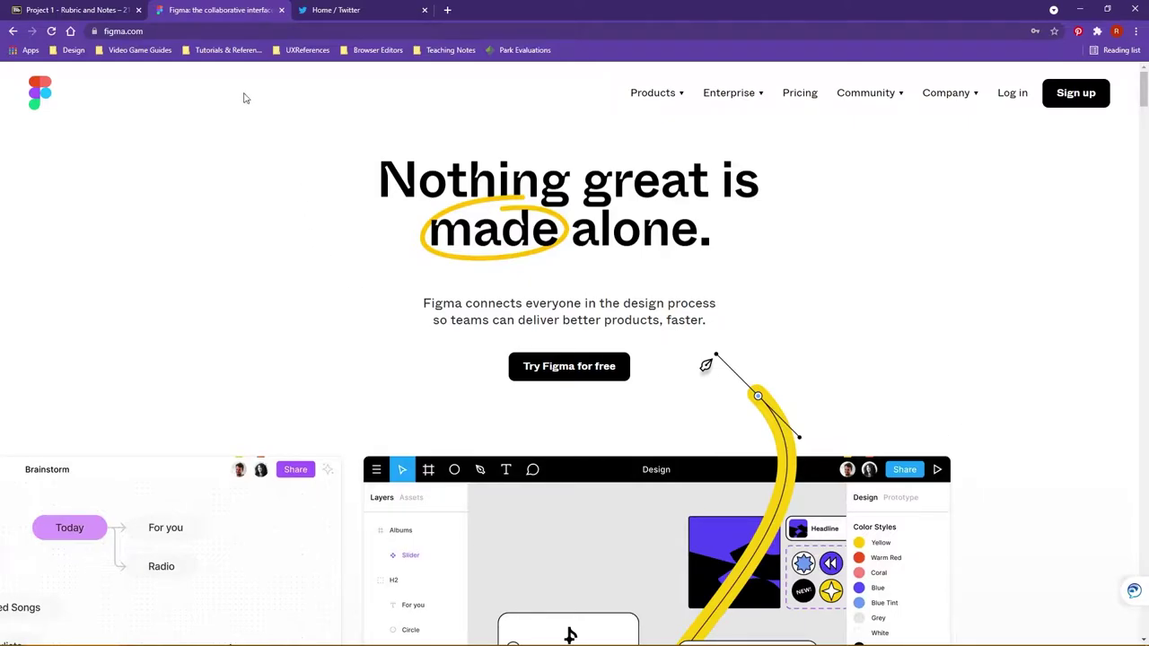
Switch to the Twitter home feed, leaving the blank Presentation1 window in front
left_click(311, 7)
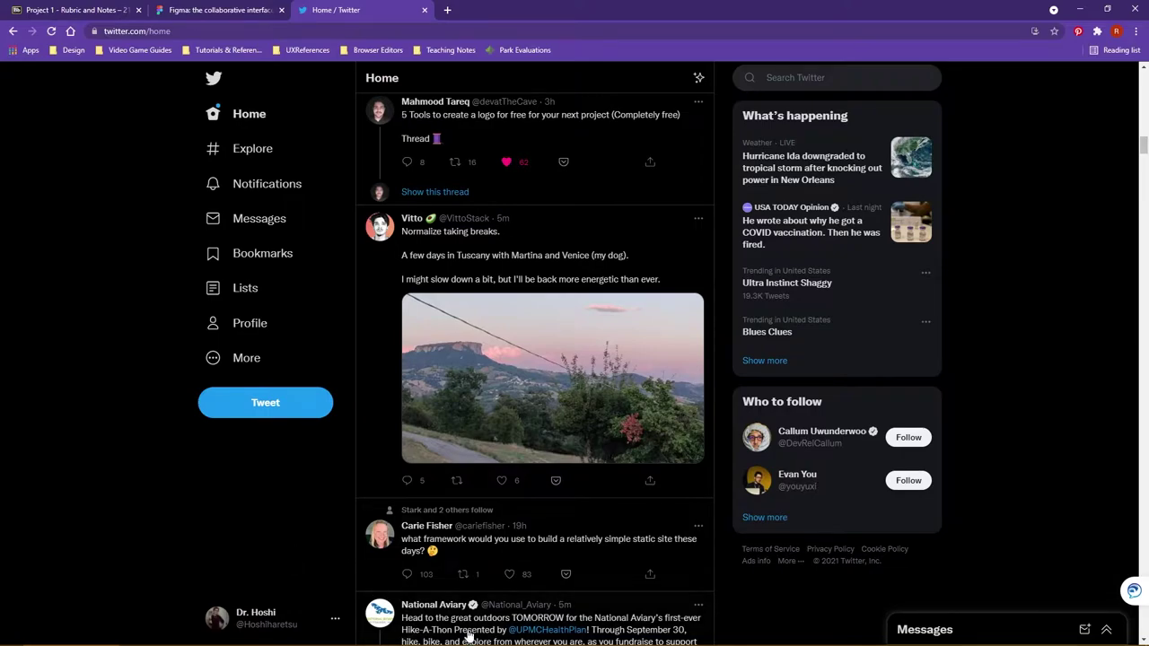
Bring Presentation1 forward, maximize it, close Design Ideas and show the Insert ribbon
mouse_move(311, 639)
left_click(170, 637)
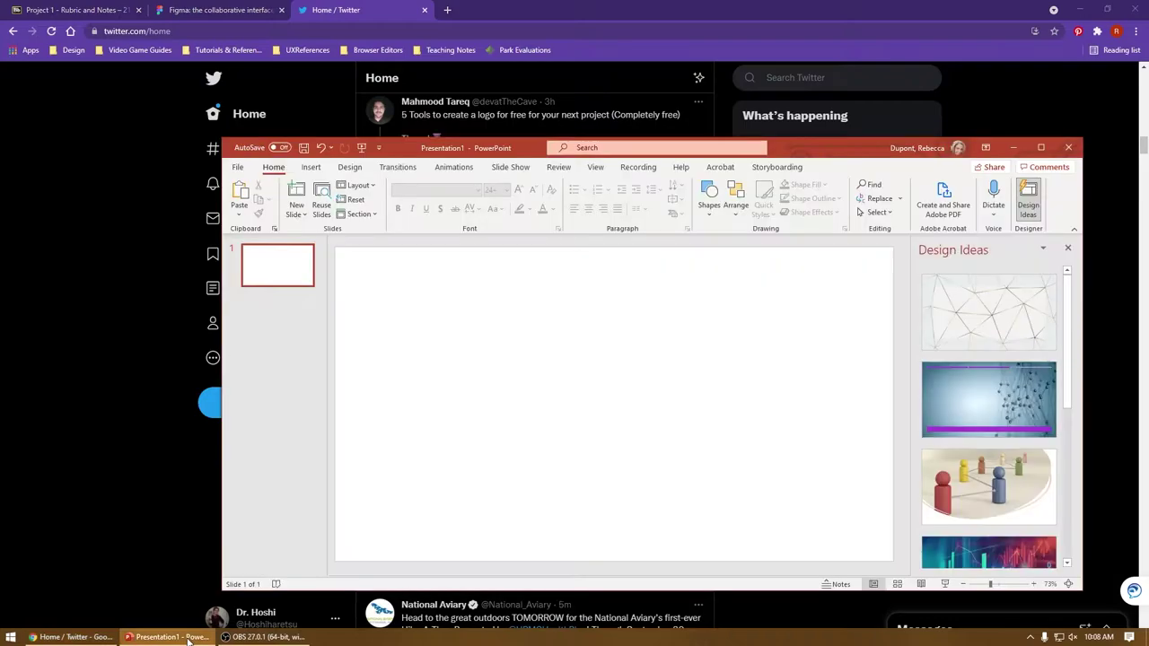
double_click(833, 154)
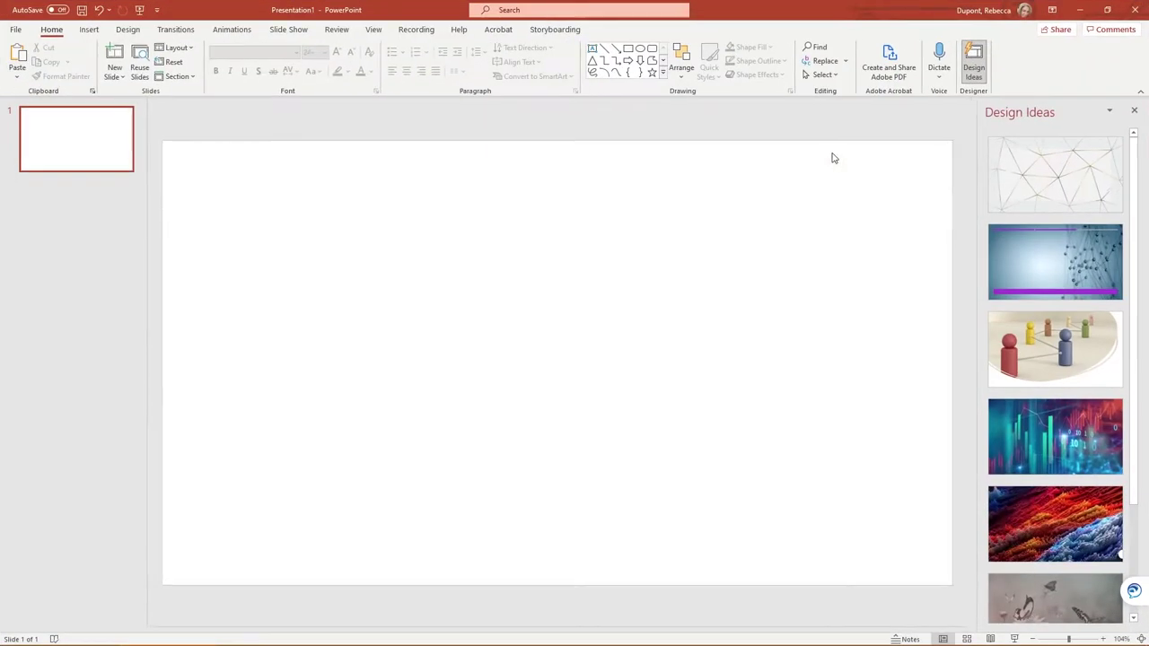
left_click(1134, 112)
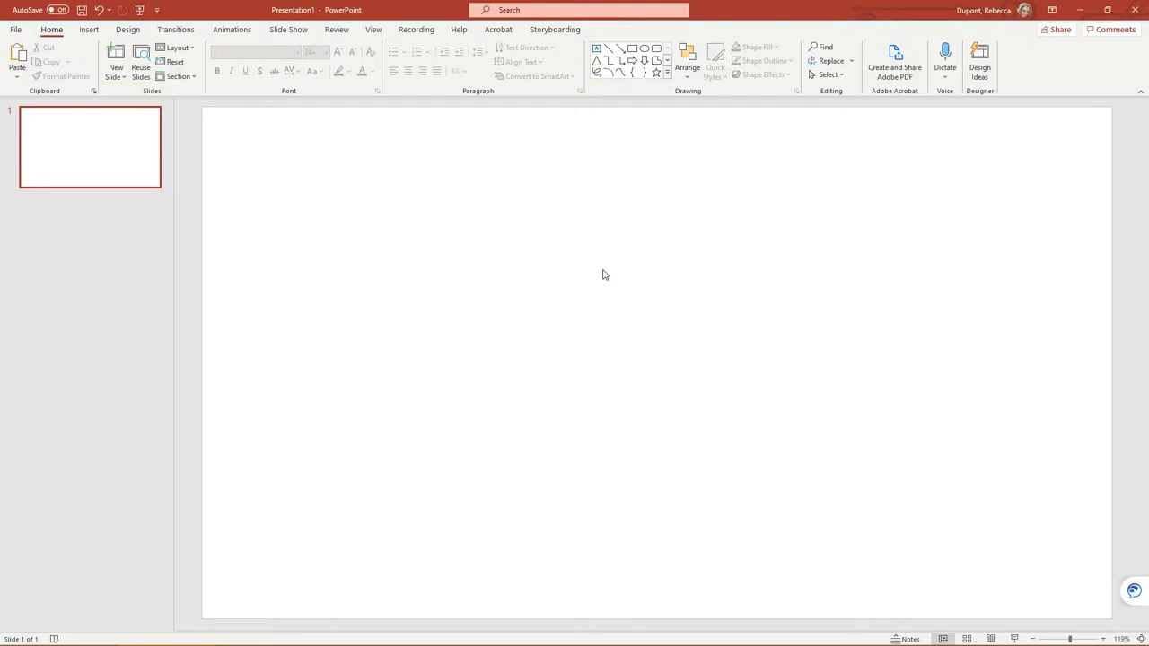
left_click(83, 29)
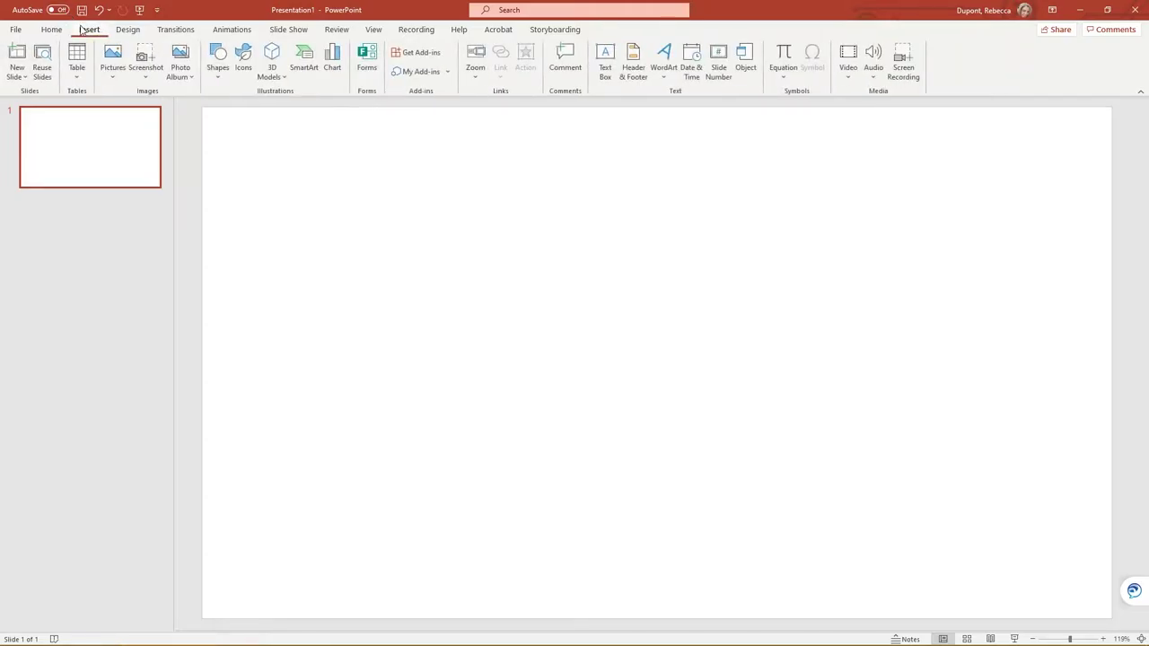
Draw a wide text box across the slide top reading 'Title/Header Here'
left_click(605, 62)
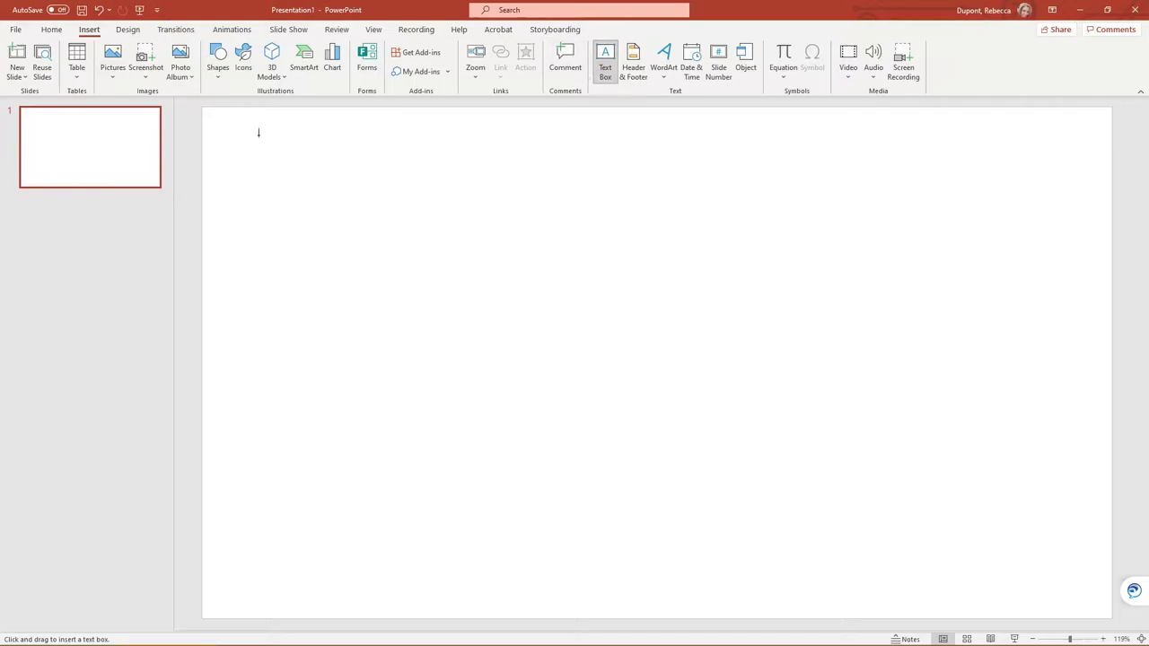
left_click_drag(231, 130, 1047, 200)
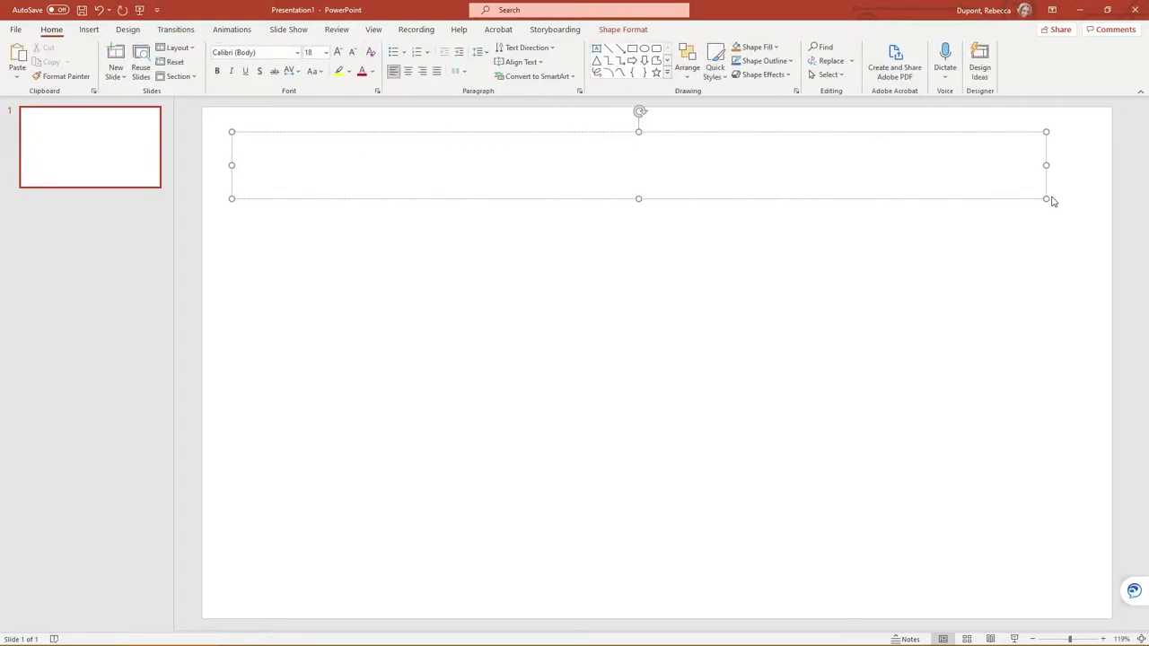
type("Title ")
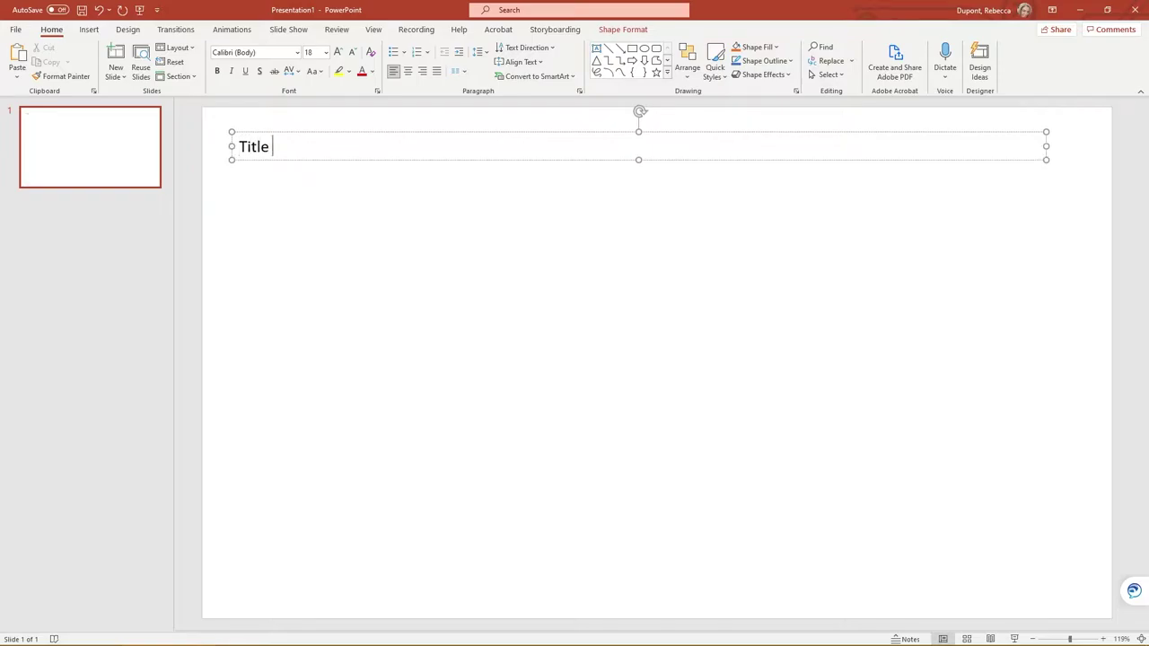
type("Head")
key("BackSpace")
key("BackSpace")
key("BackSpace")
key("BackSpace")
key("BackSpace")
type("/Header H")
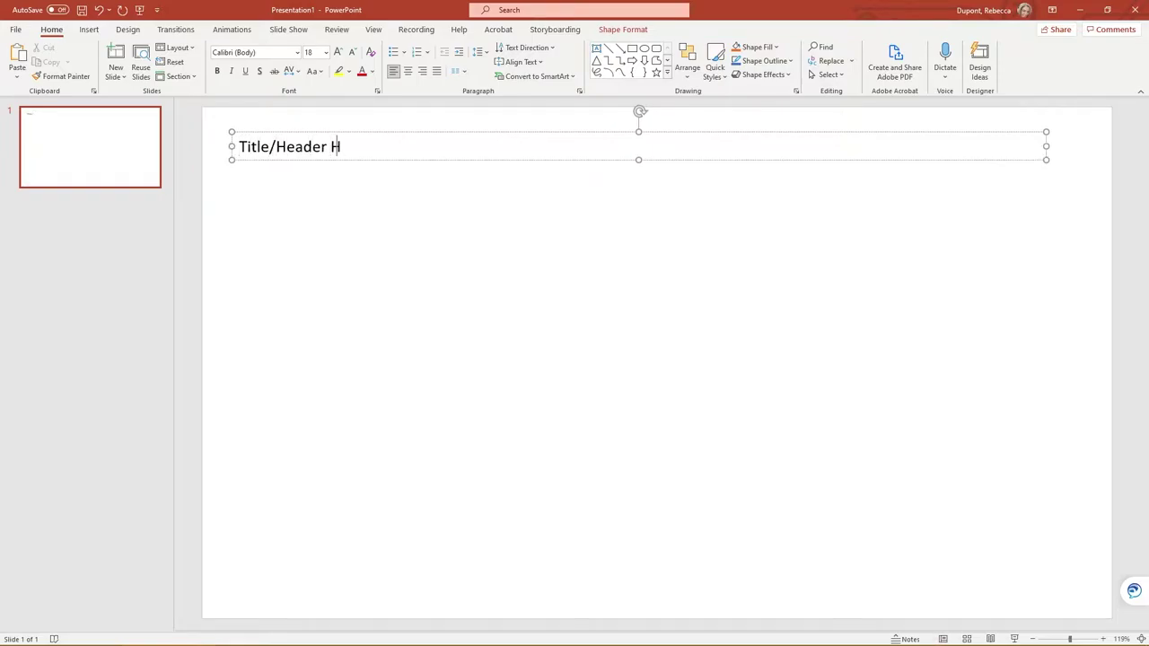
type("ere")
Format the whole title as 60-pt Arial and deselect it
key("ctrl+a")
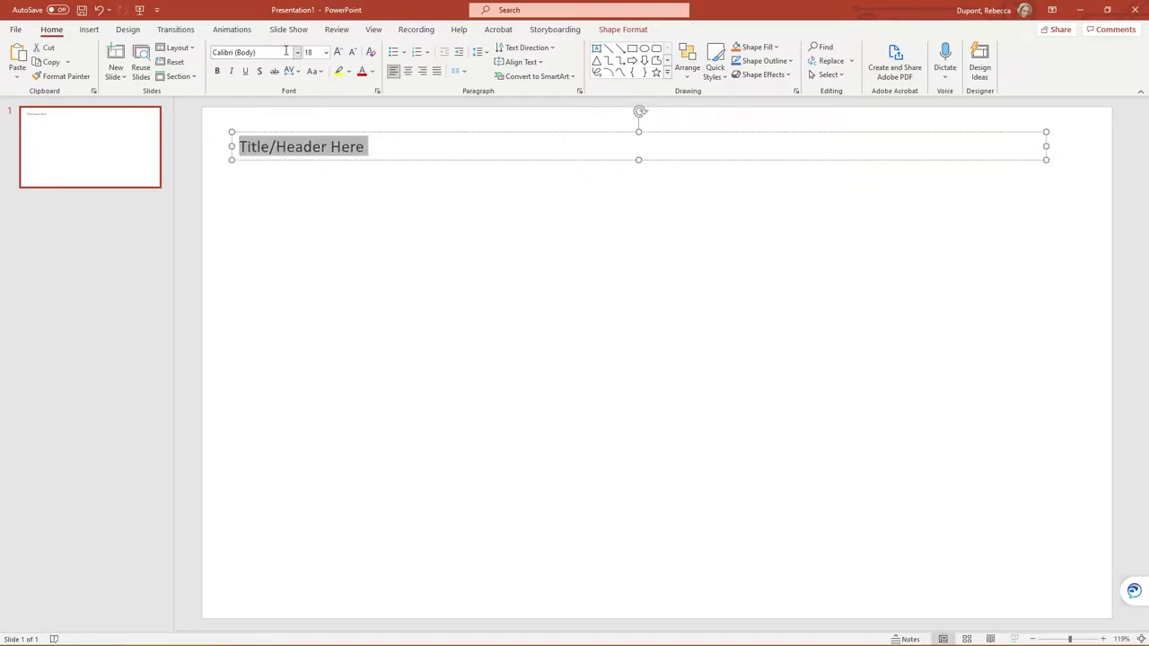
left_click(326, 53)
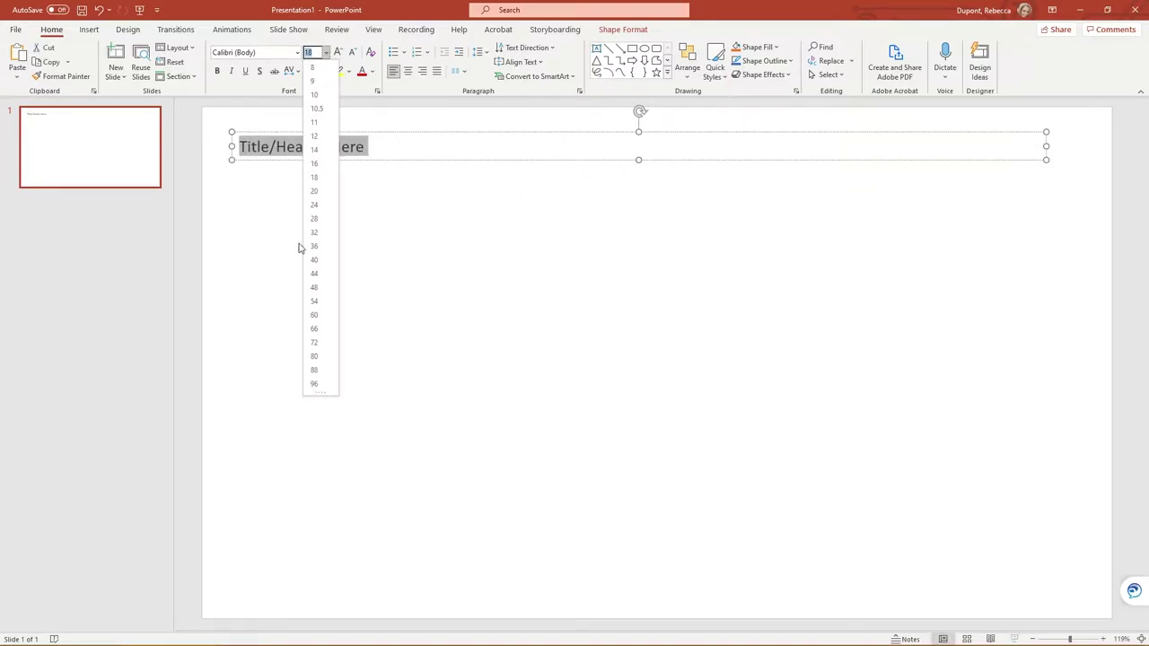
left_click(314, 342)
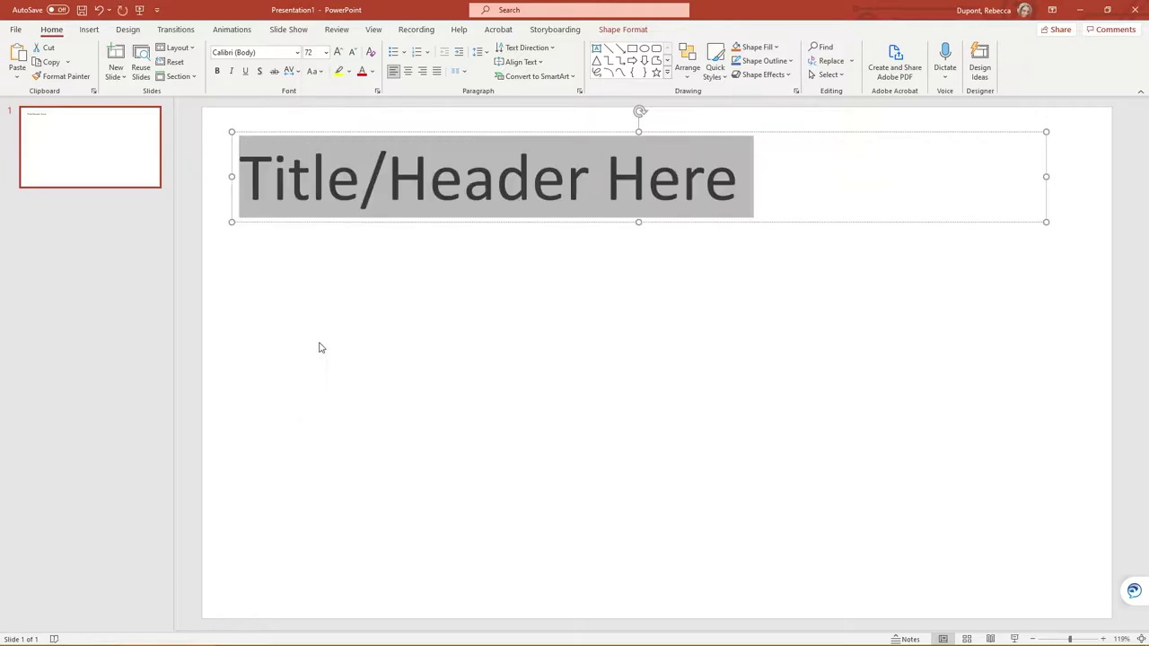
left_click(325, 52)
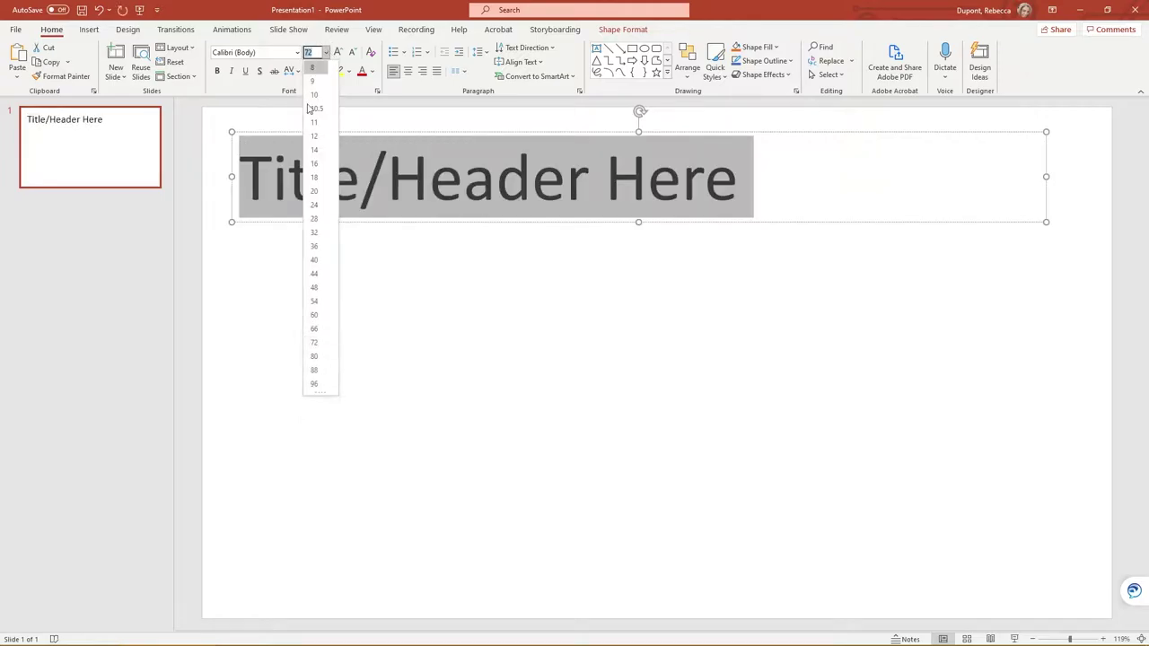
left_click(320, 316)
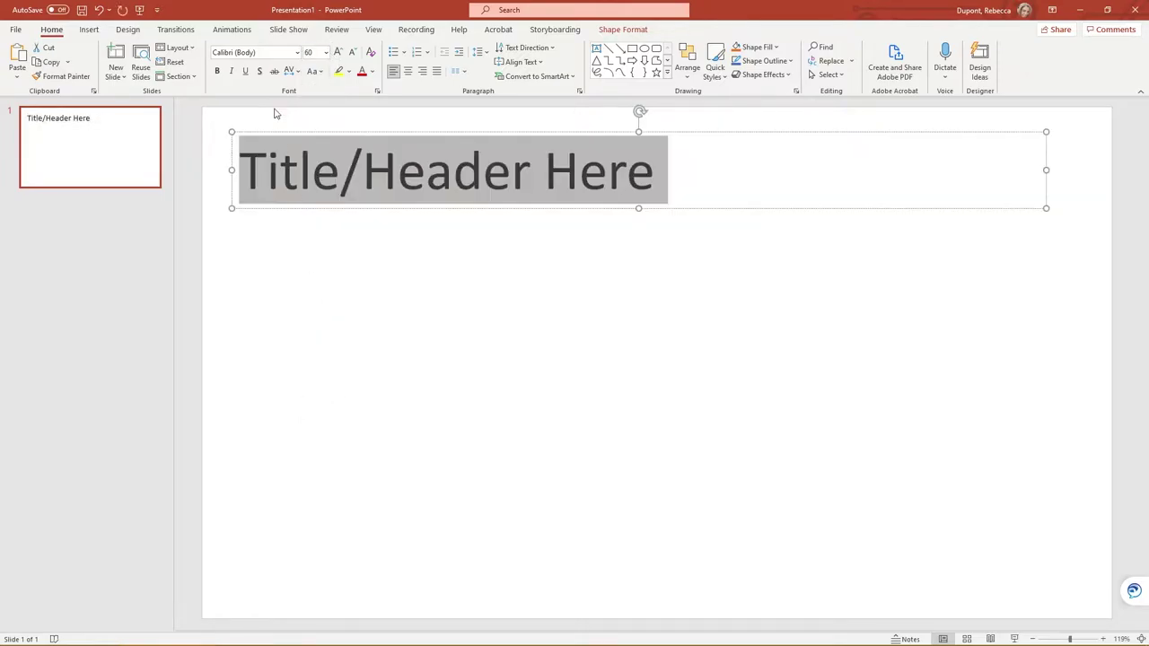
left_click(297, 52)
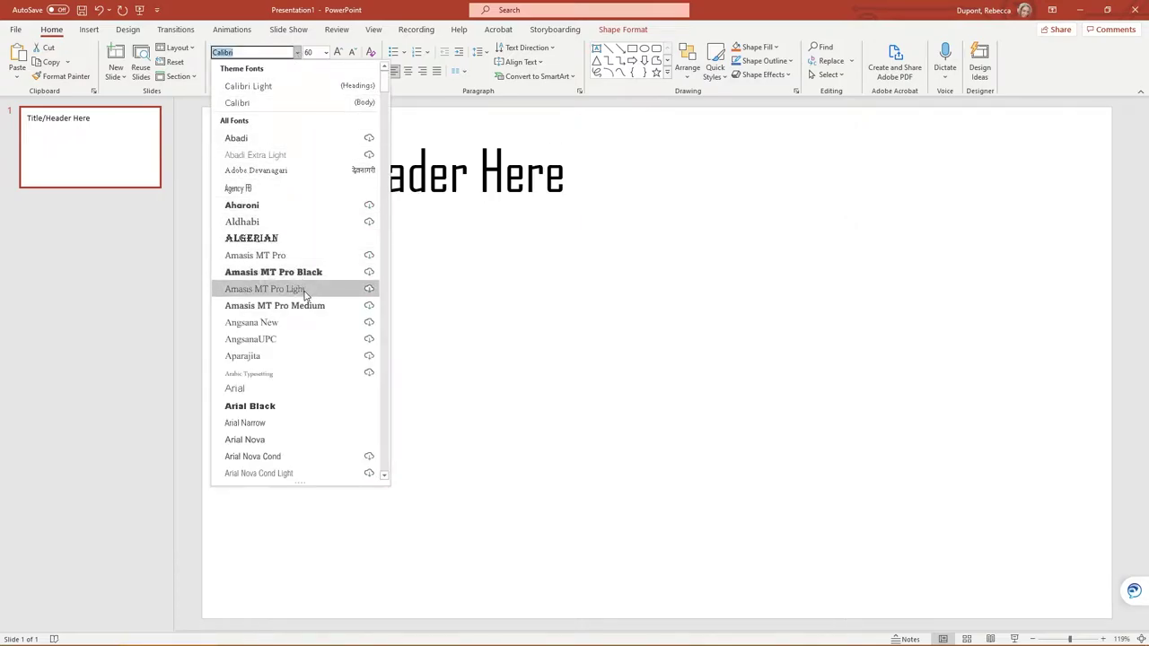
left_click(301, 390)
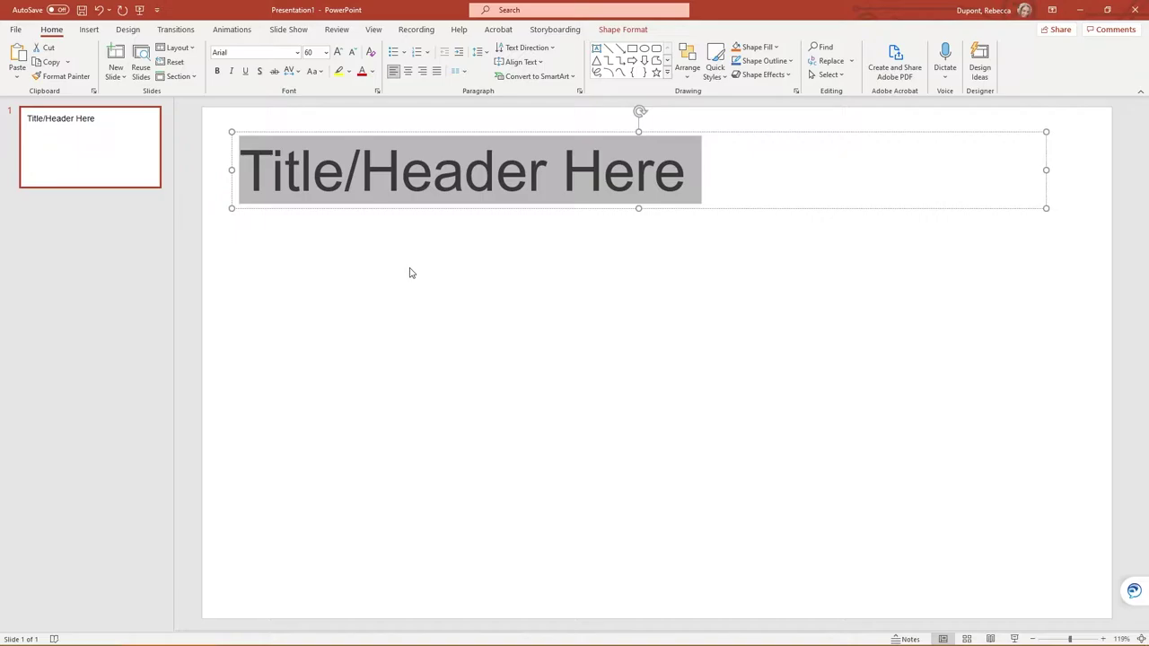
left_click(409, 273)
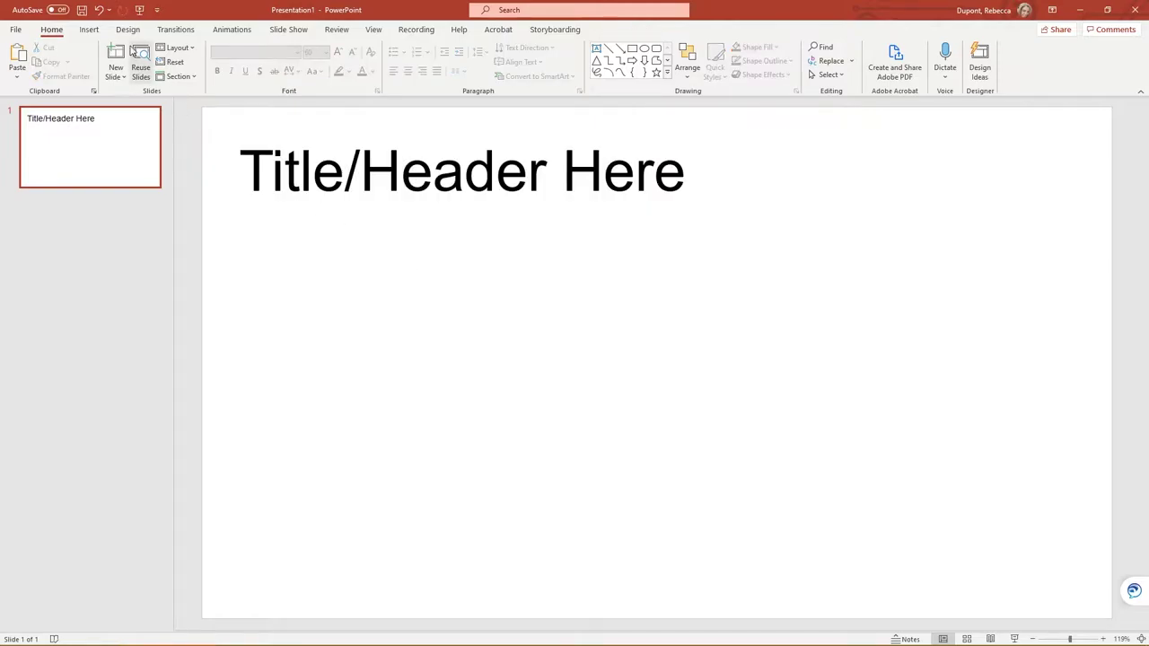
Draw a thin orange rectangle bar, 12.75" by 0.12", beneath the title
left_click(97, 31)
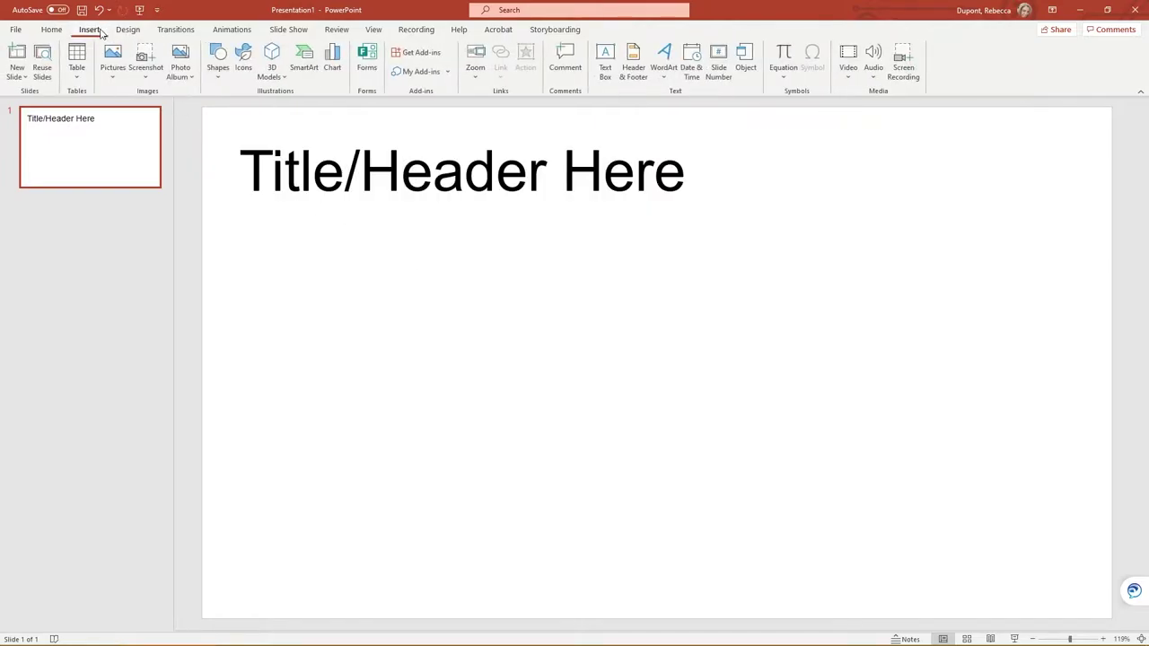
left_click(218, 63)
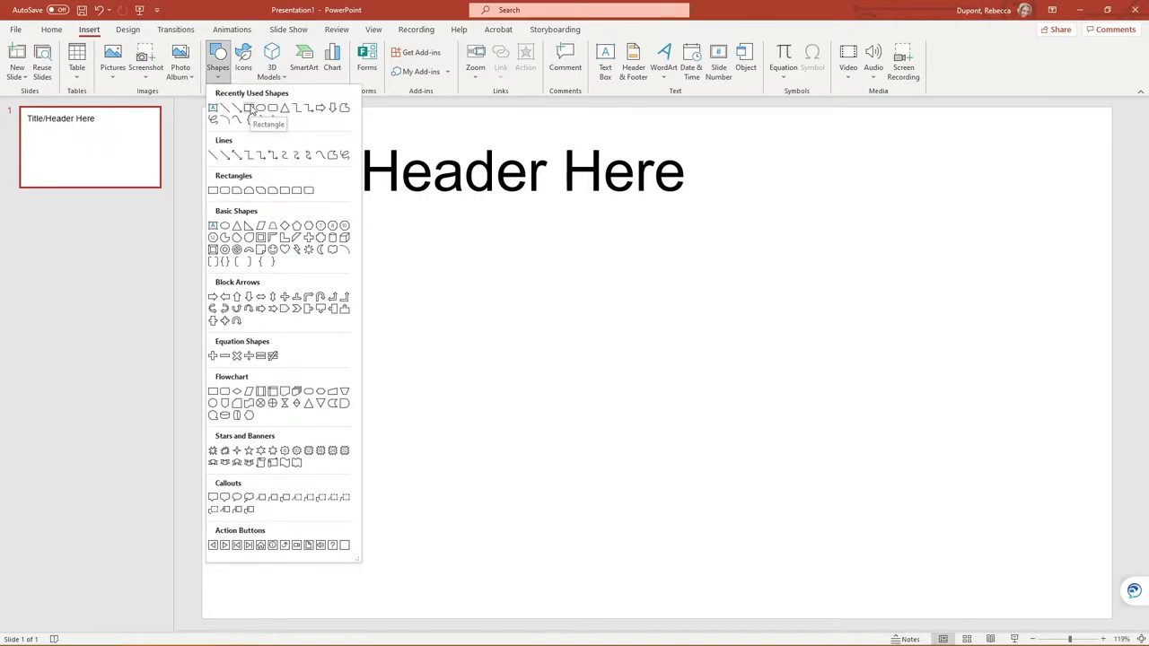
left_click(248, 108)
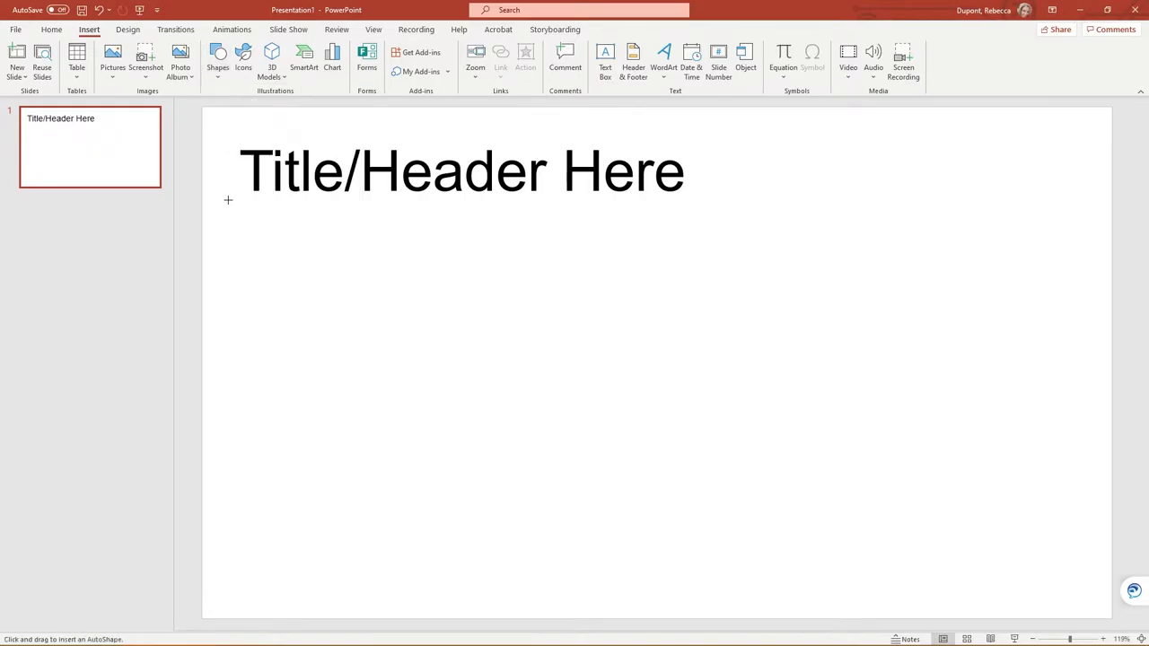
left_click_drag(227, 201, 1099, 208)
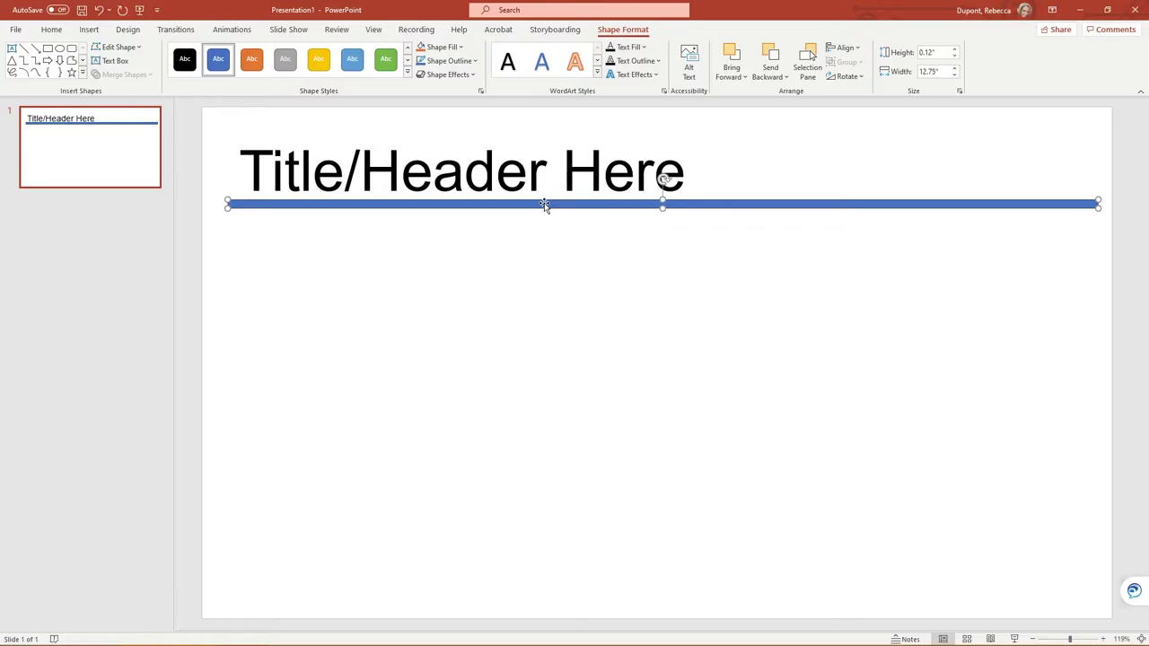
left_click(257, 60)
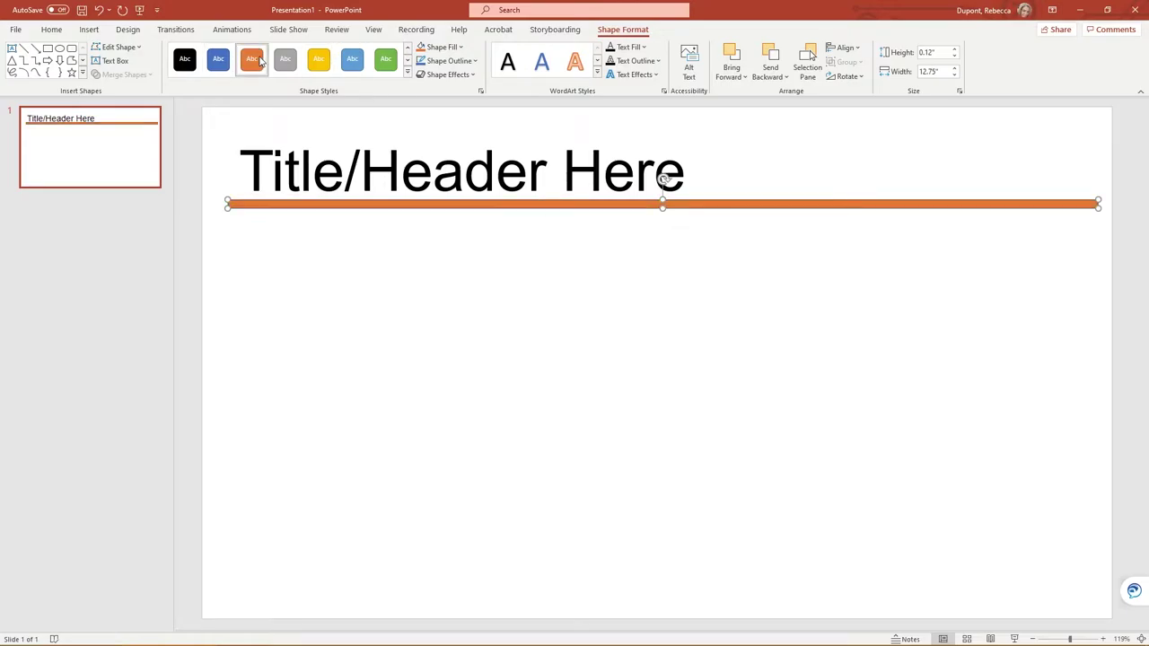
left_click(256, 60)
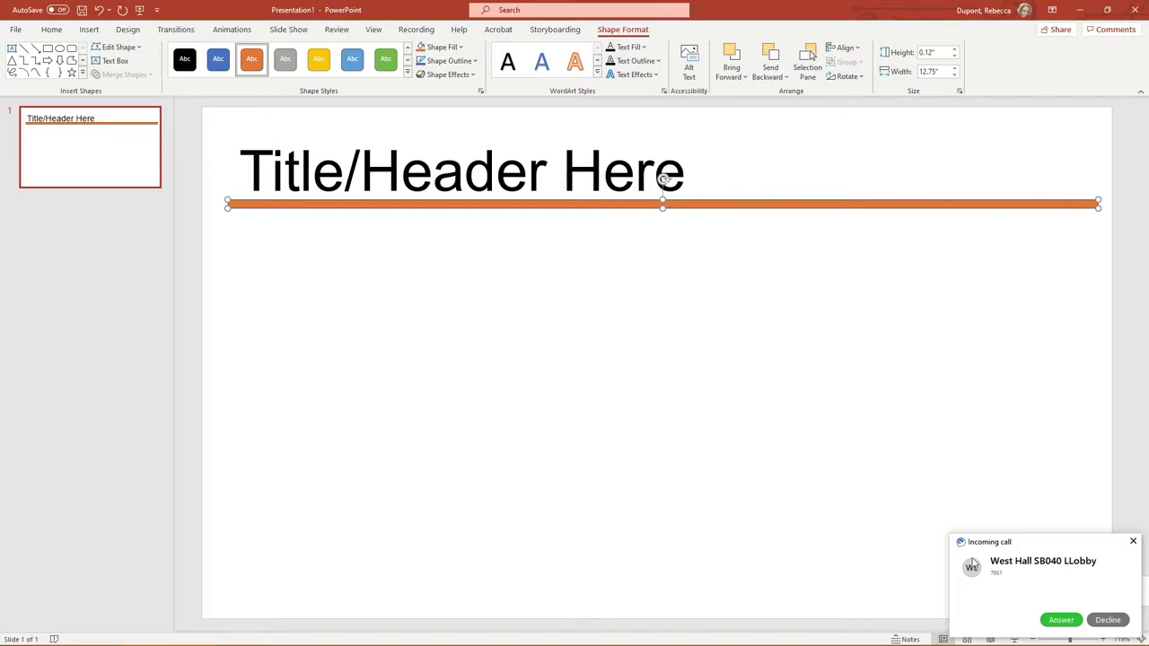
left_click(1113, 622)
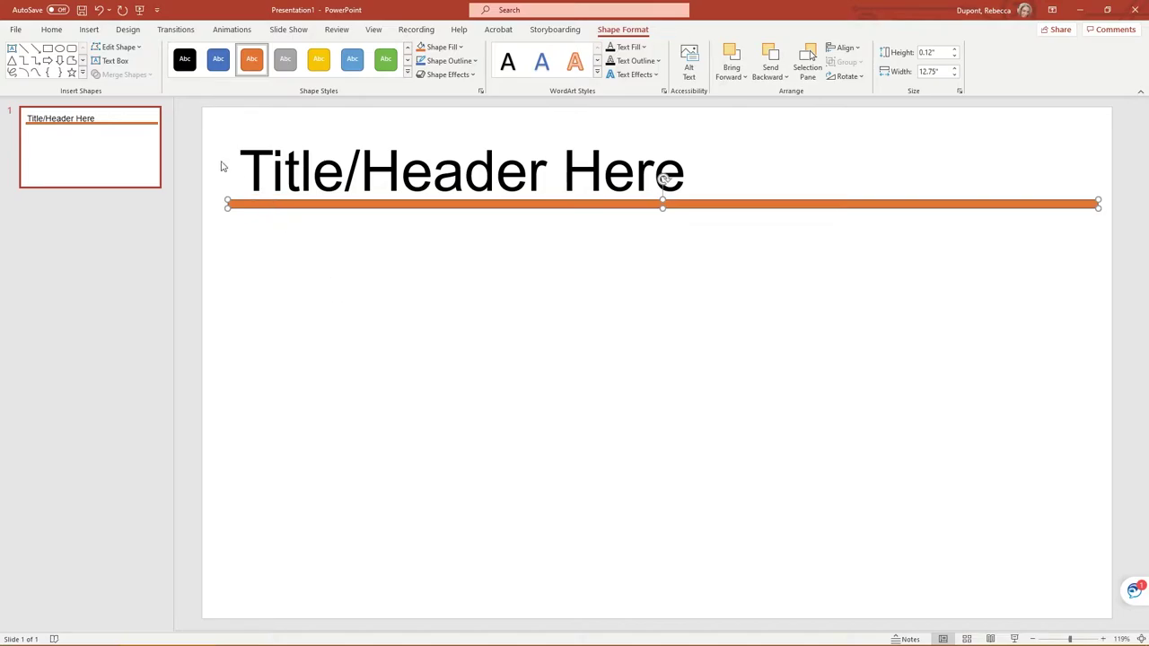
left_click(86, 35)
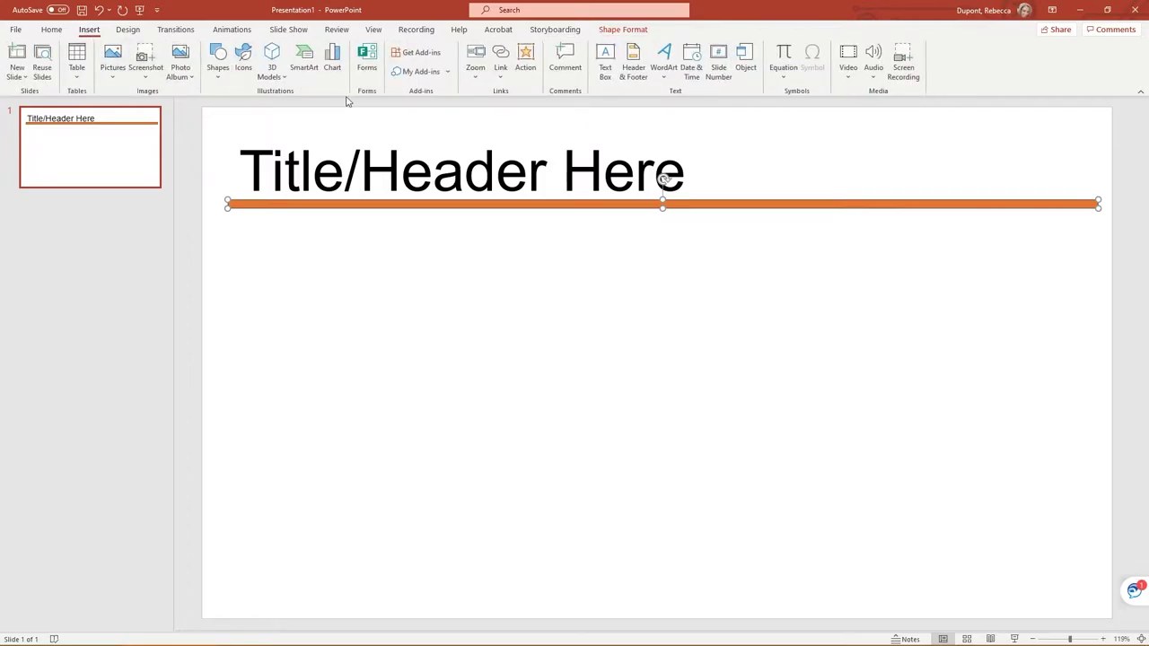
Add a text box under the bar reading 'Navigation Elements Go Here: Home, About, Contact, Portfolio reference'
left_click(605, 64)
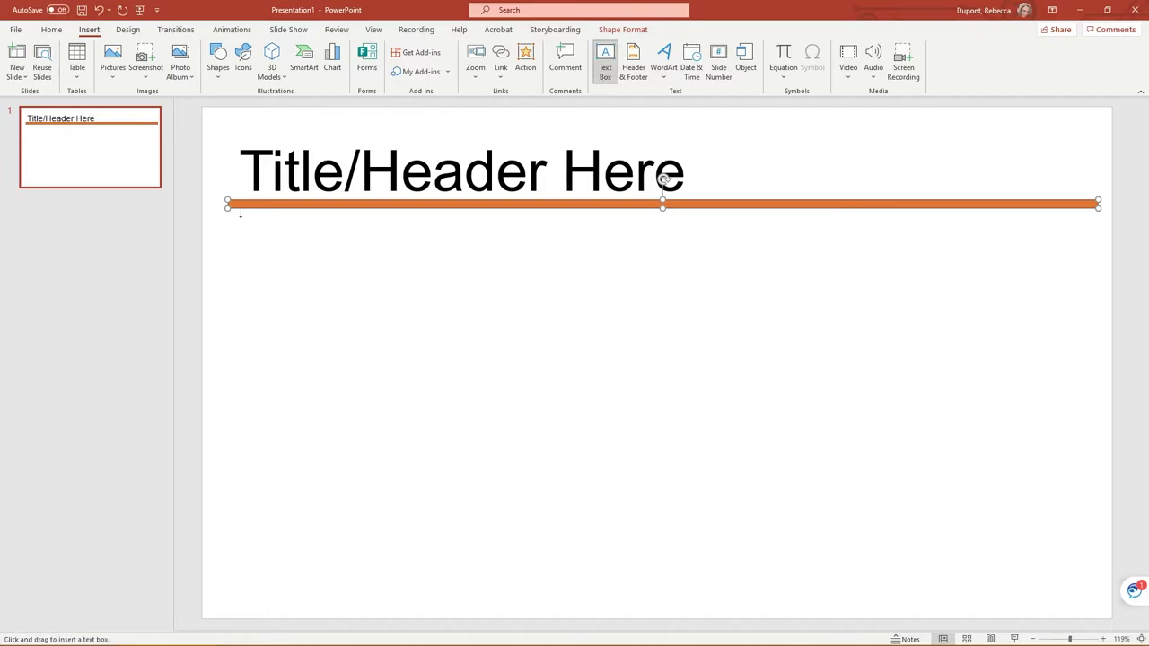
left_click_drag(233, 215, 934, 251)
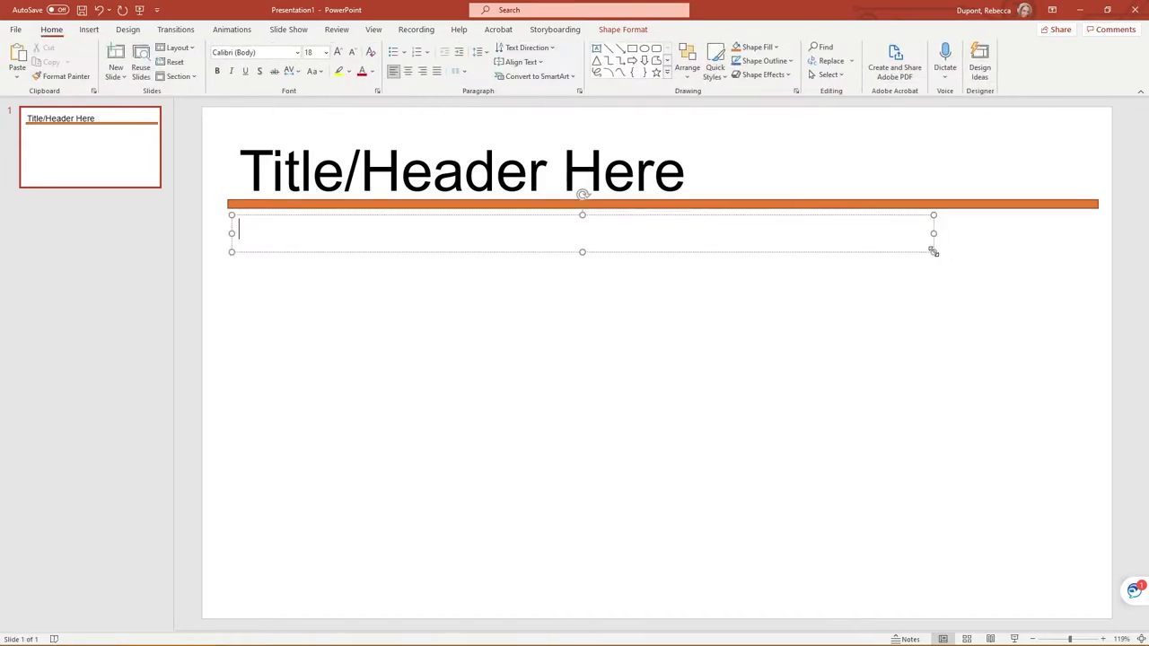
type("Navigati")
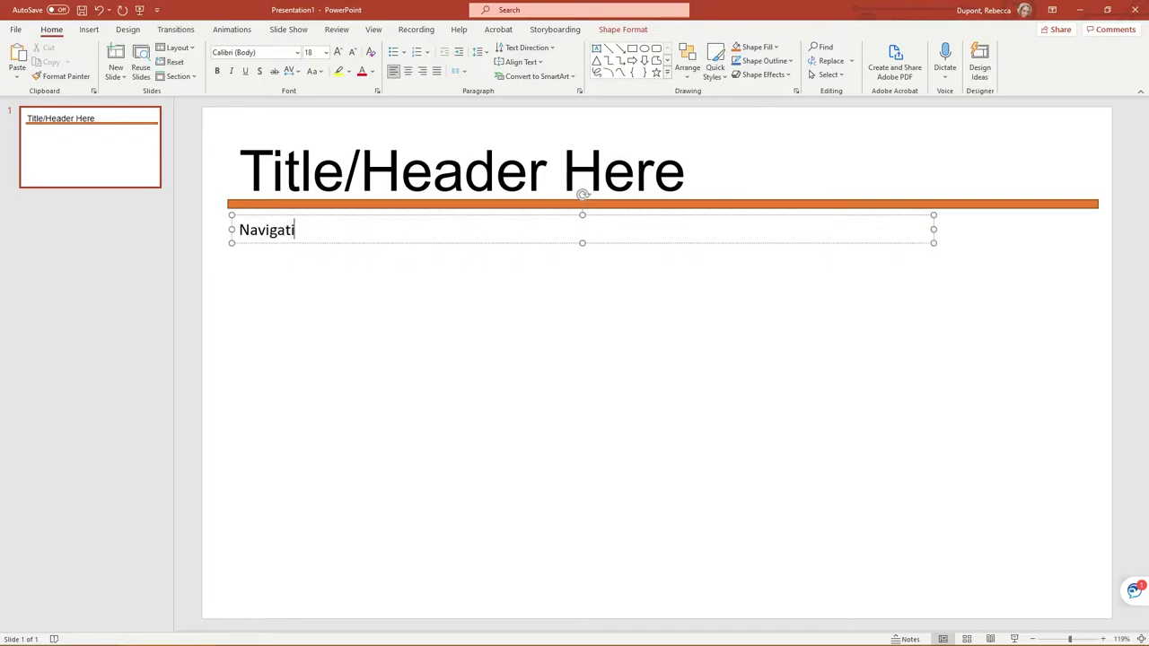
type("on Elements")
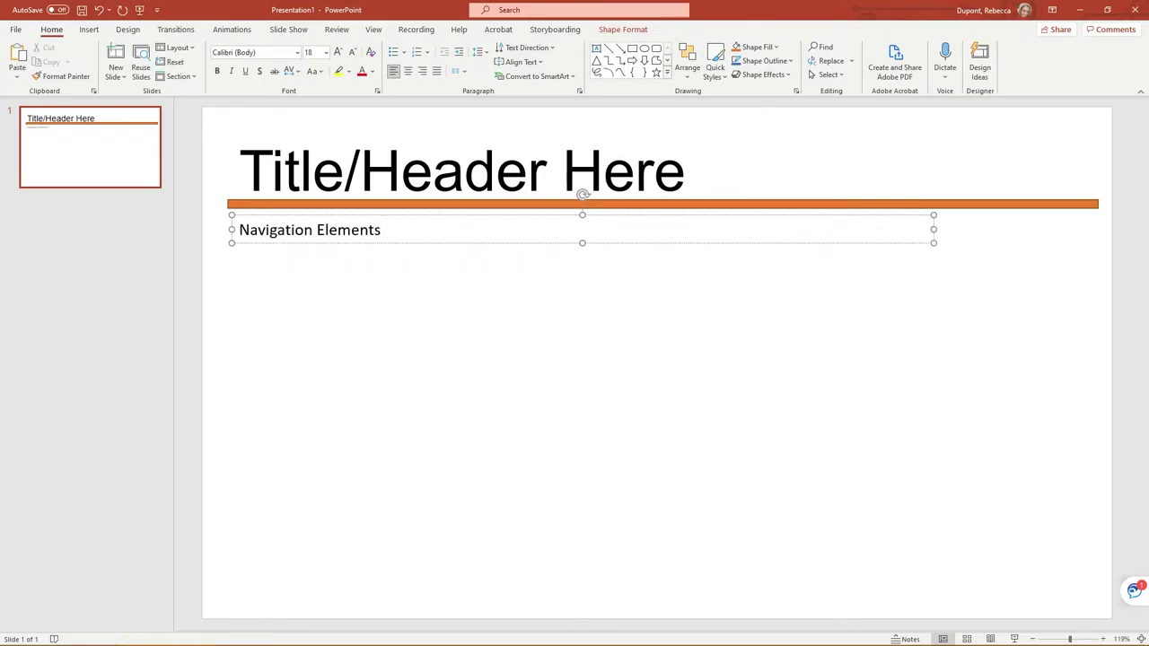
type(" Go Here: Home, About")
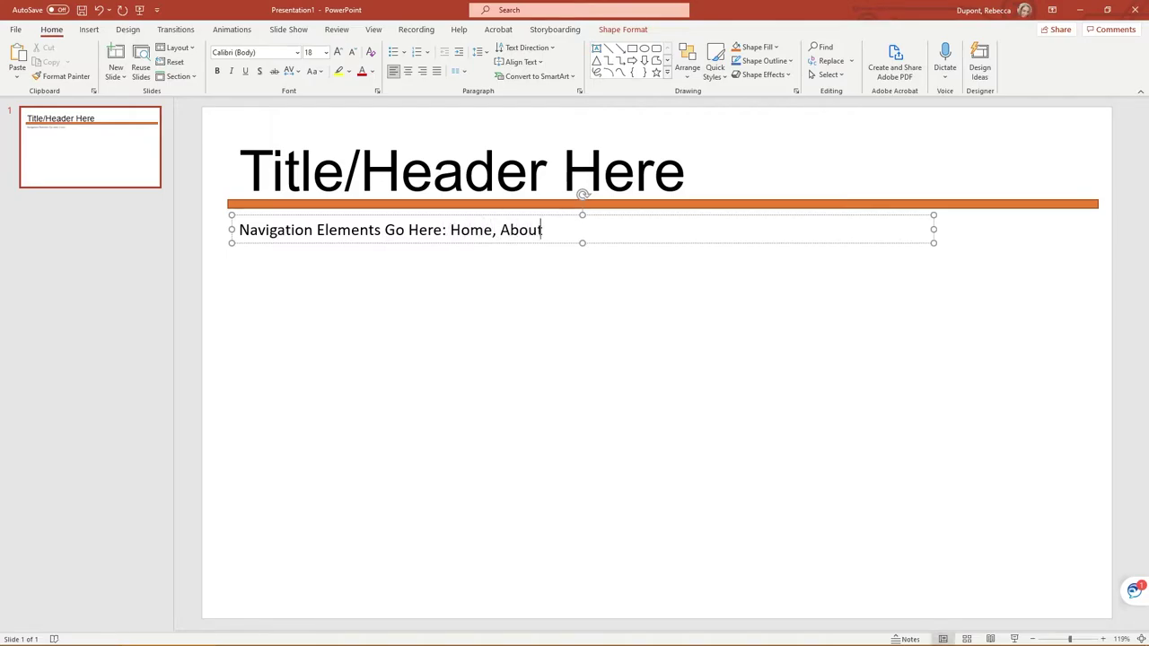
type(", Contact, Portfolio reference")
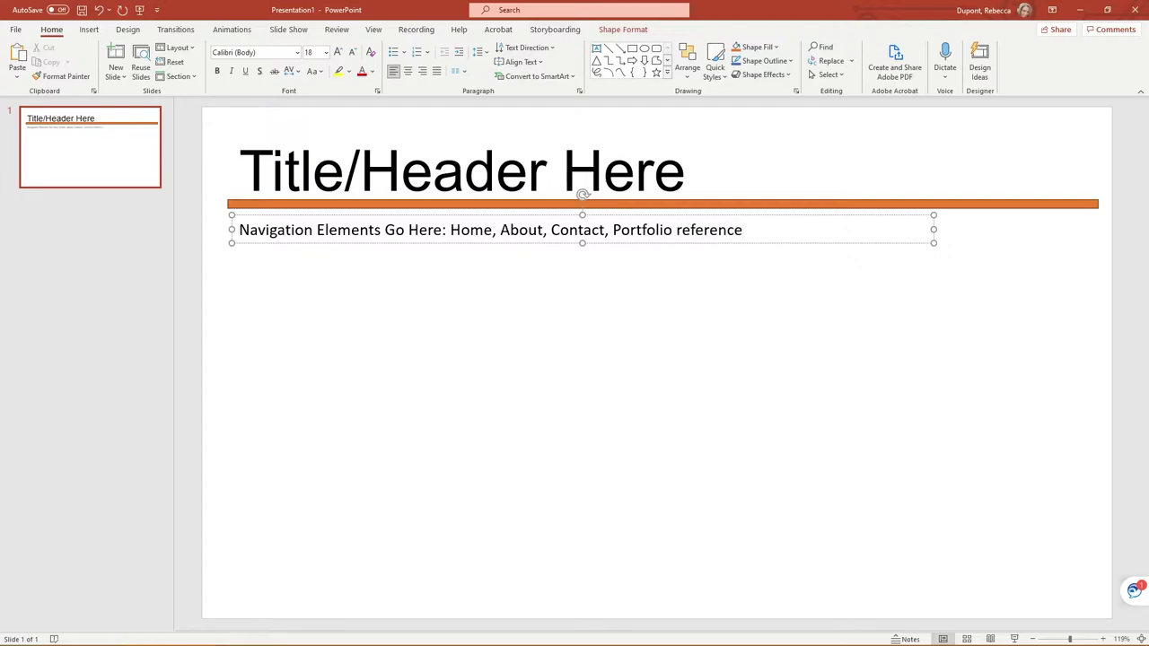
left_click(669, 394)
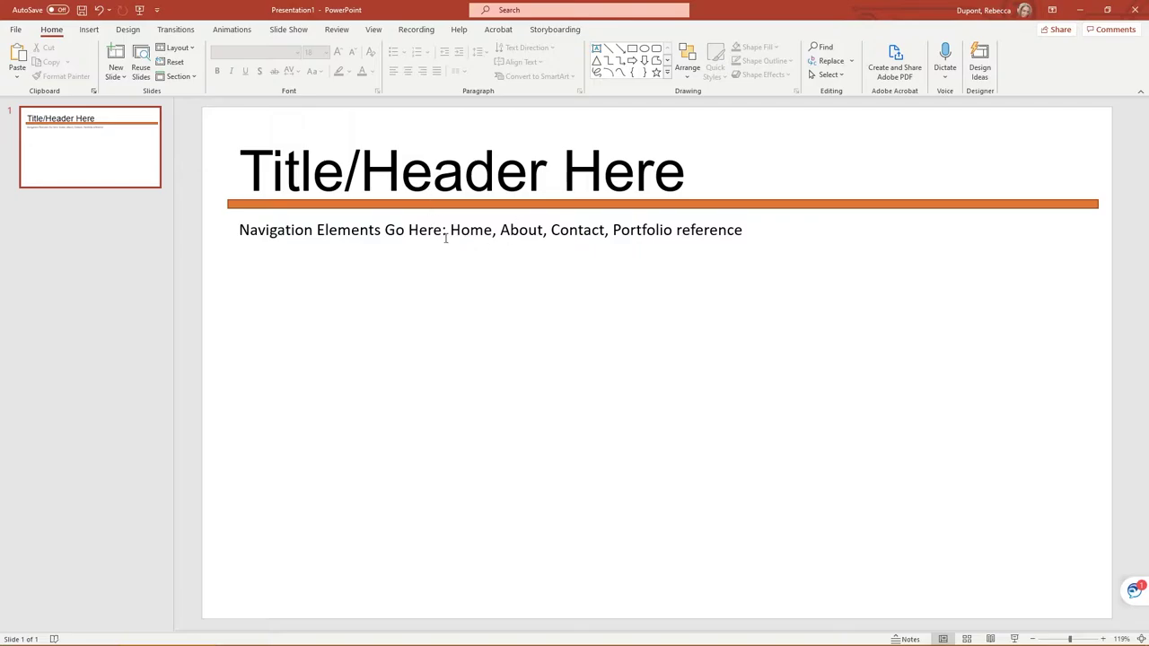
Draw a 9.97" × 4.78" rectangle below the navigation line with no fill and orange outline
left_click(86, 30)
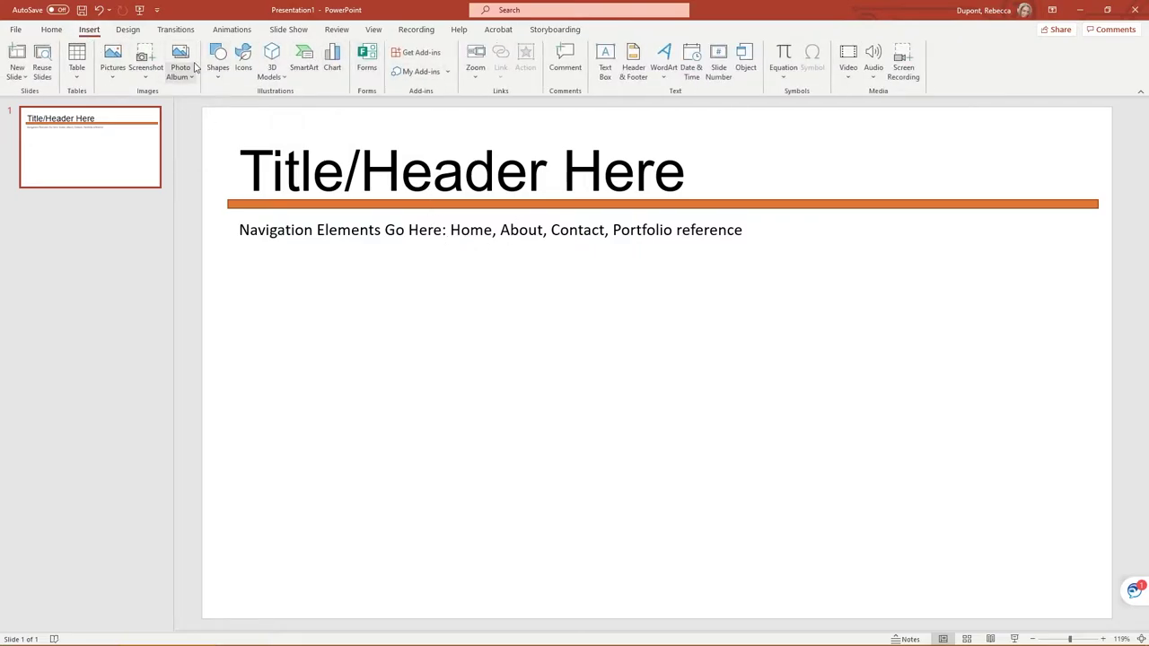
left_click(222, 72)
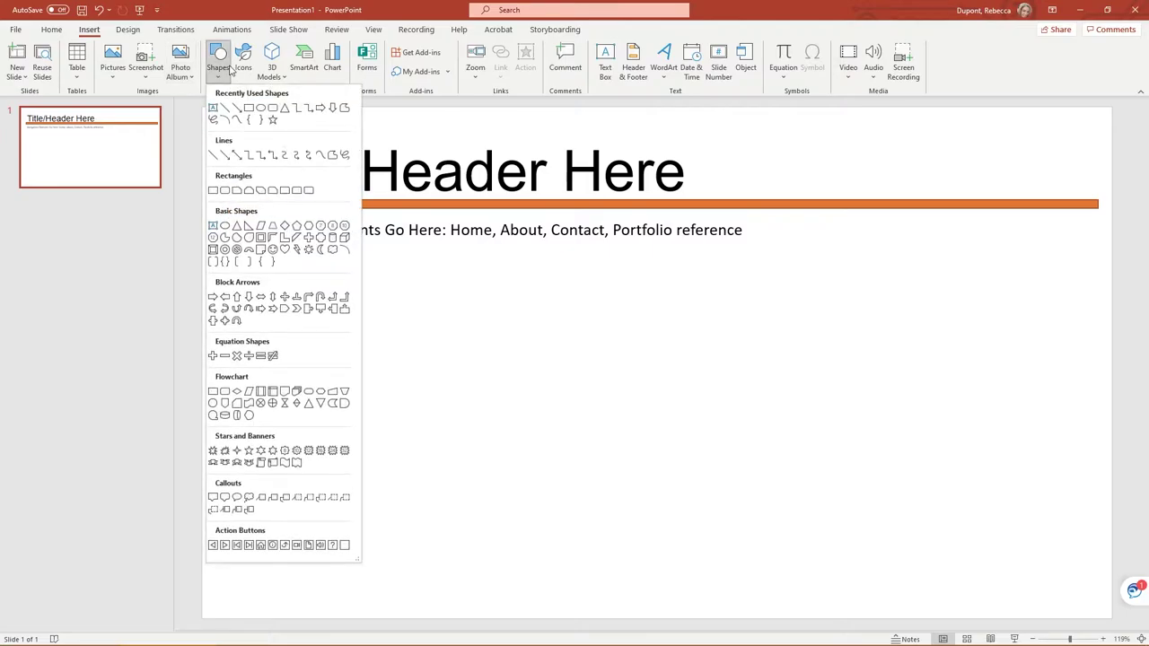
left_click(250, 107)
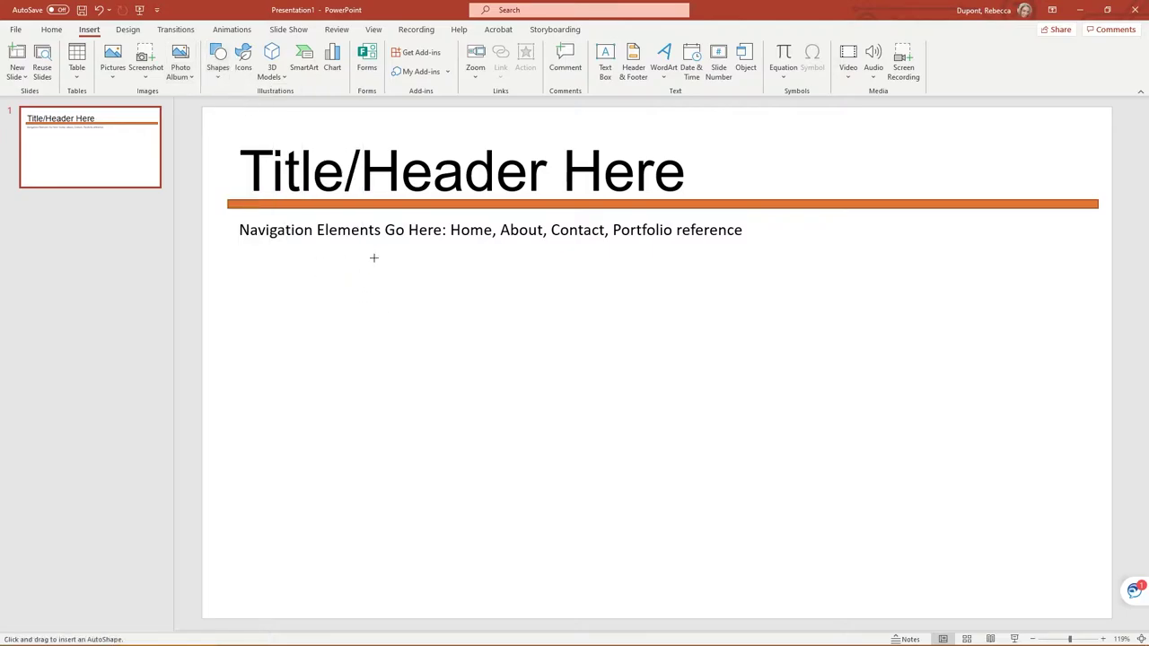
left_click_drag(330, 248, 1011, 574)
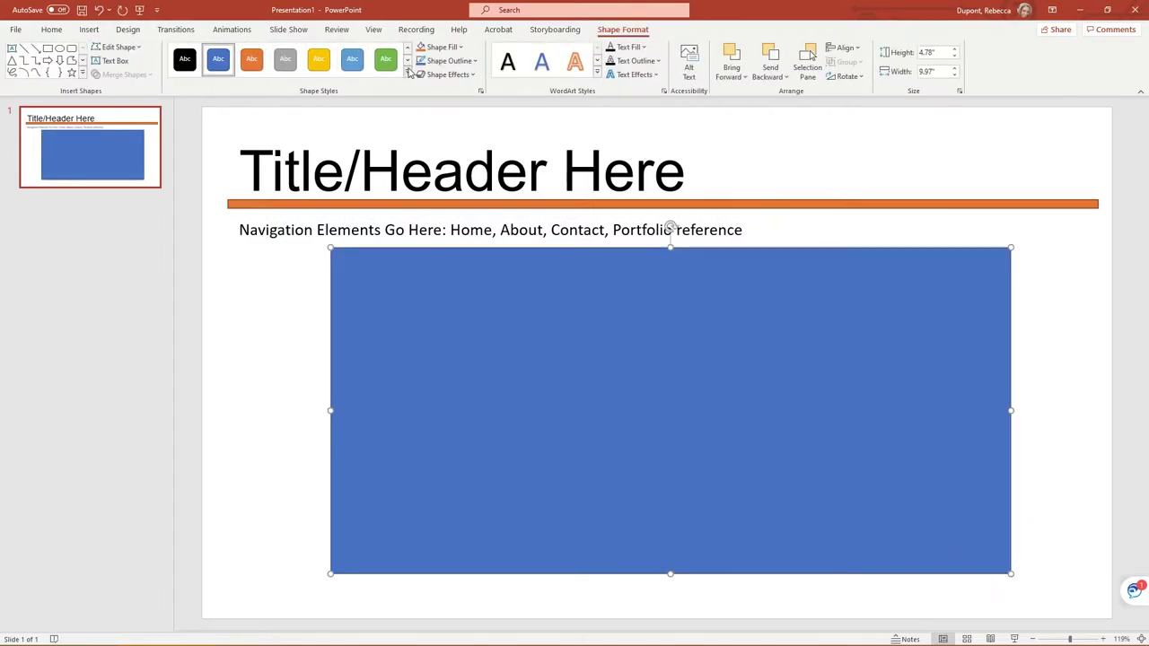
left_click(446, 49)
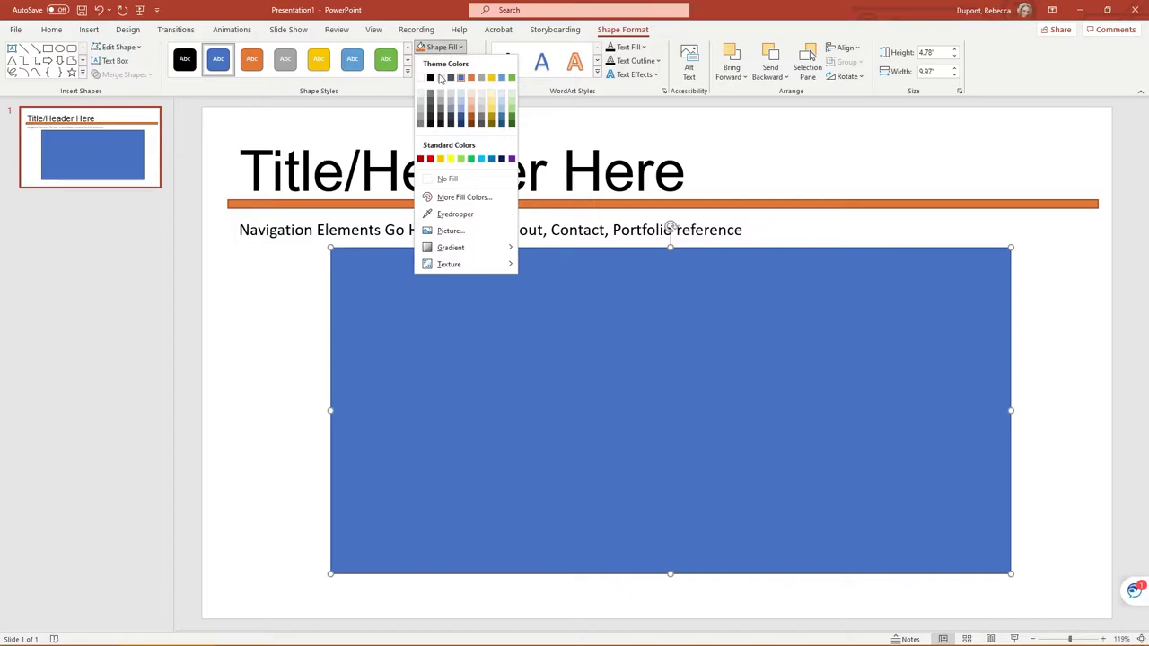
left_click(447, 179)
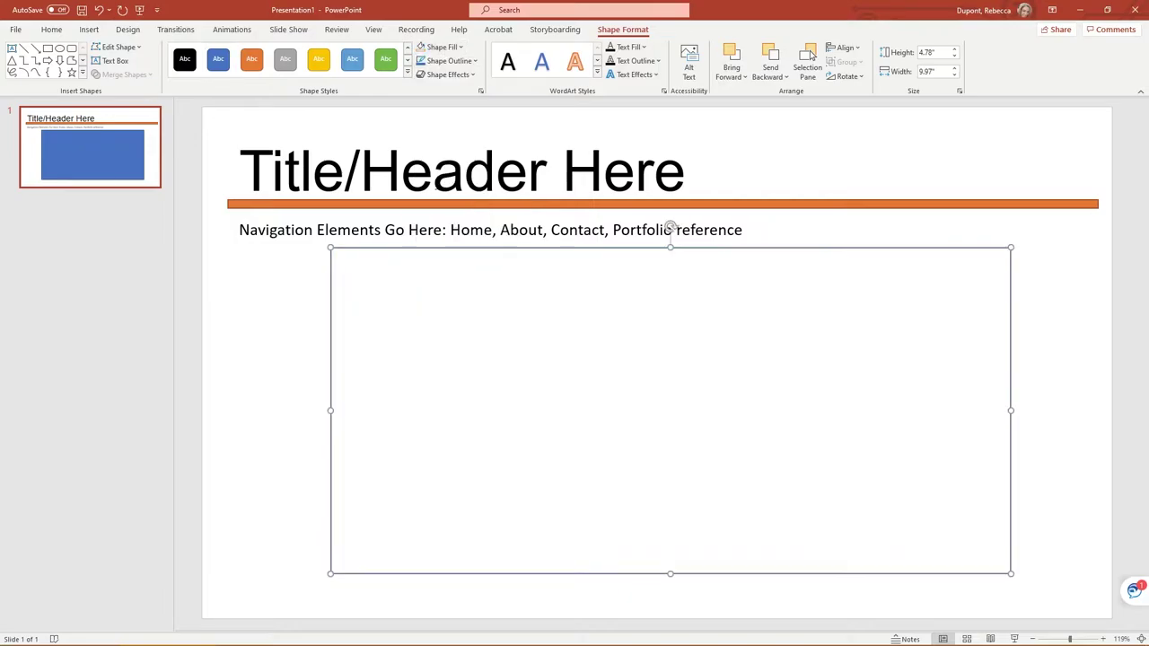
left_click(446, 60)
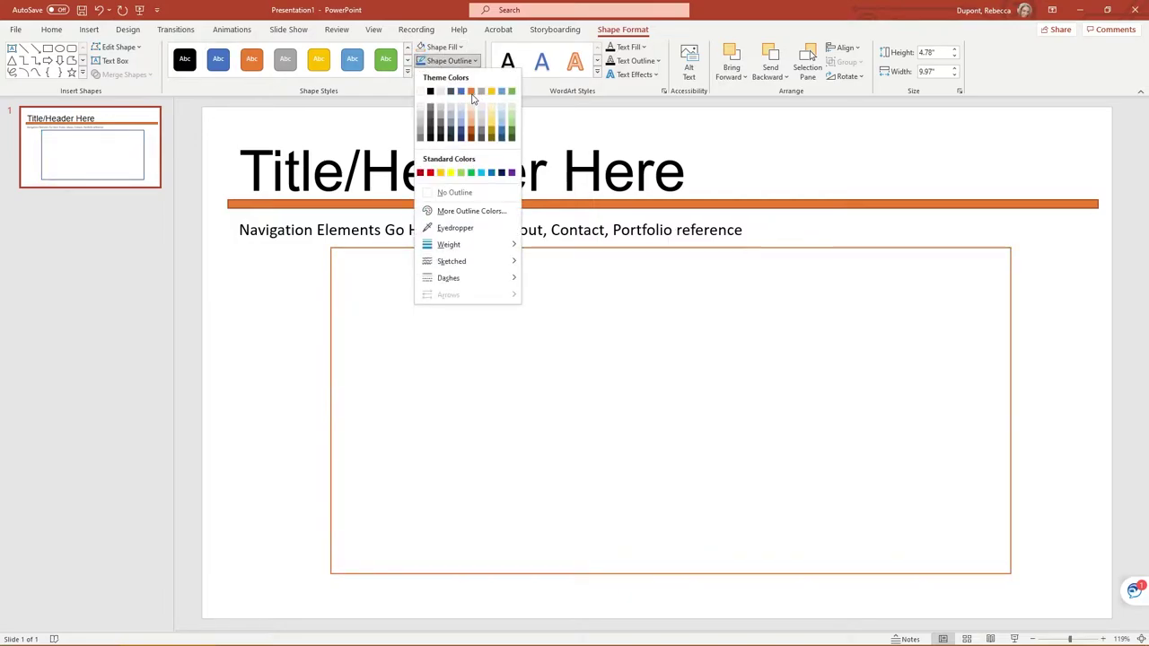
left_click(472, 93)
left_click(545, 442)
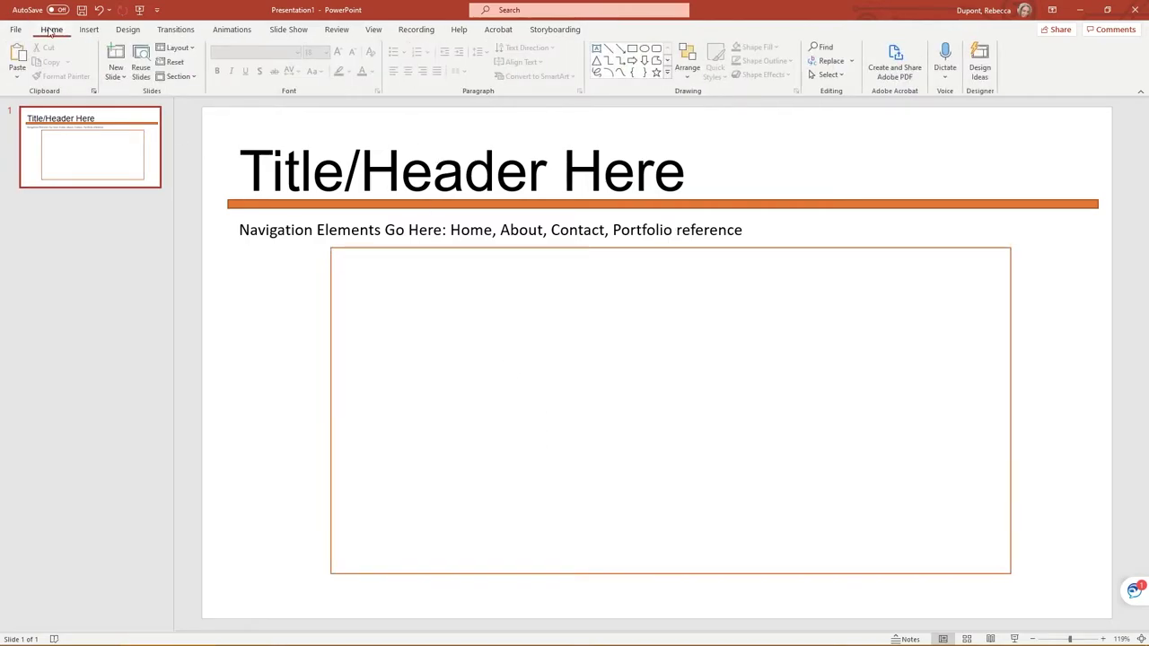
Add a 'Page Content Here' text box inside the orange-outlined rectangle
left_click(88, 29)
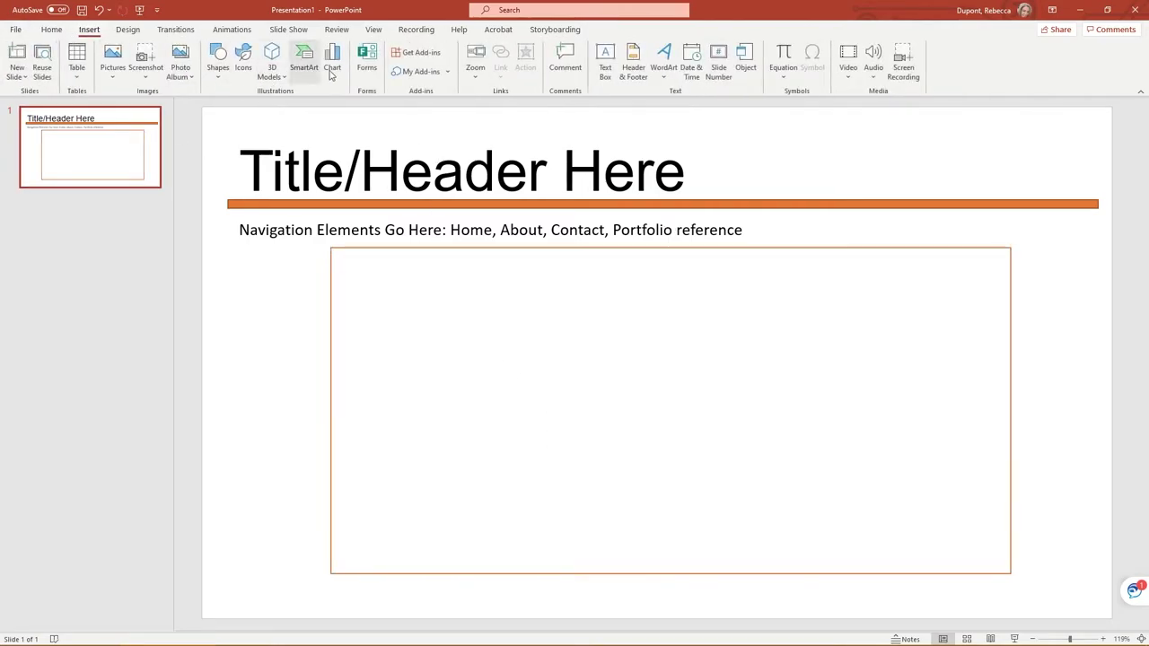
left_click(605, 62)
left_click_drag(393, 358, 936, 444)
type("Page Content Here")
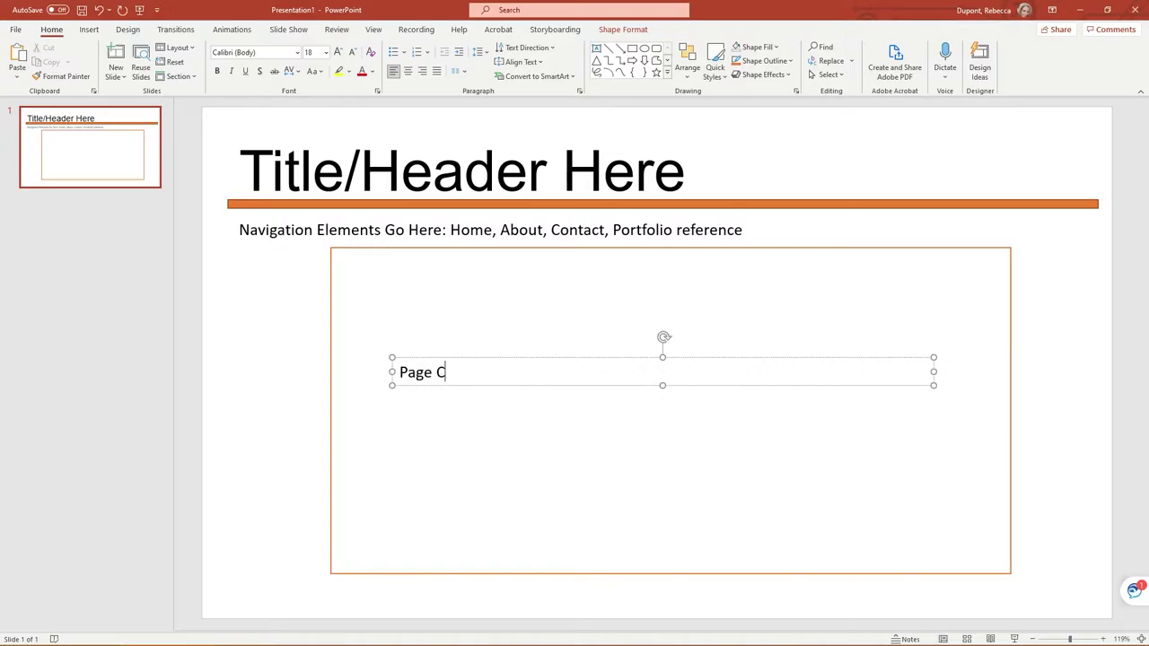
left_click(222, 463)
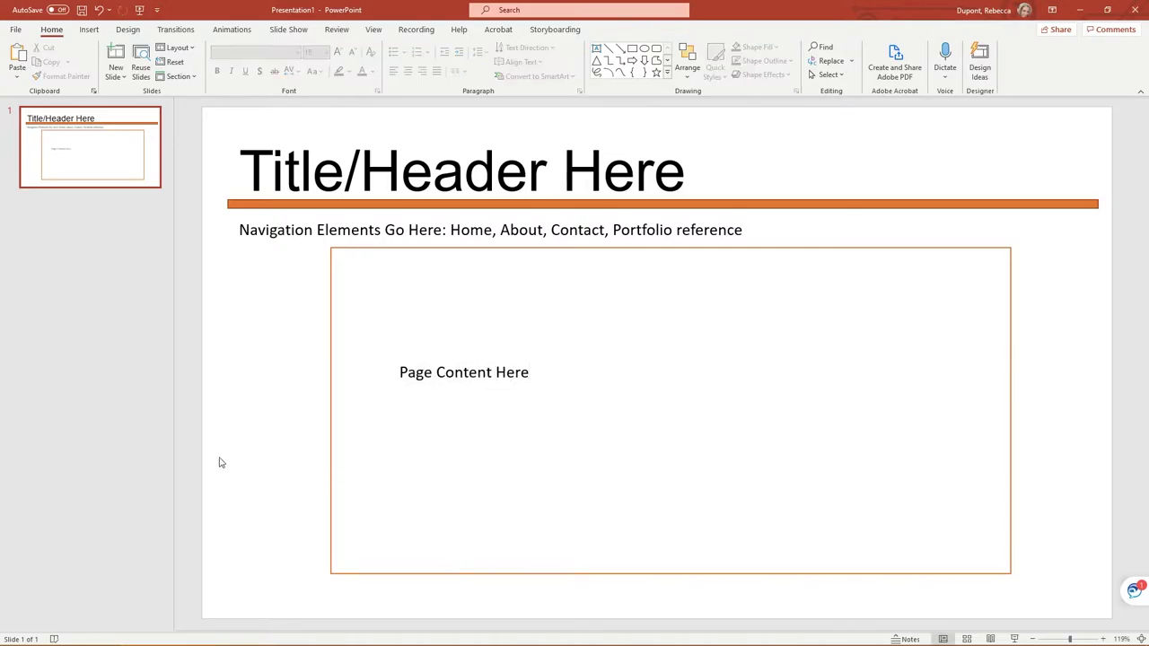
left_click(88, 29)
Draw an orange bar along the slide bottom labeled 'Footer Area of Webpage'
left_click(220, 58)
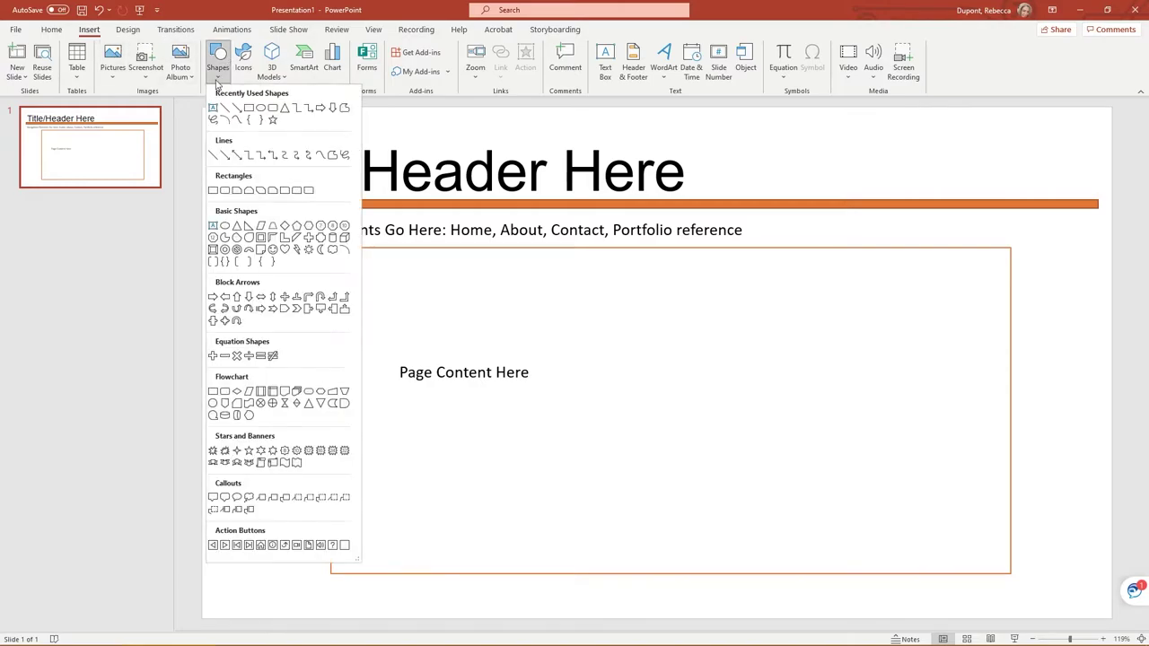
left_click(248, 109)
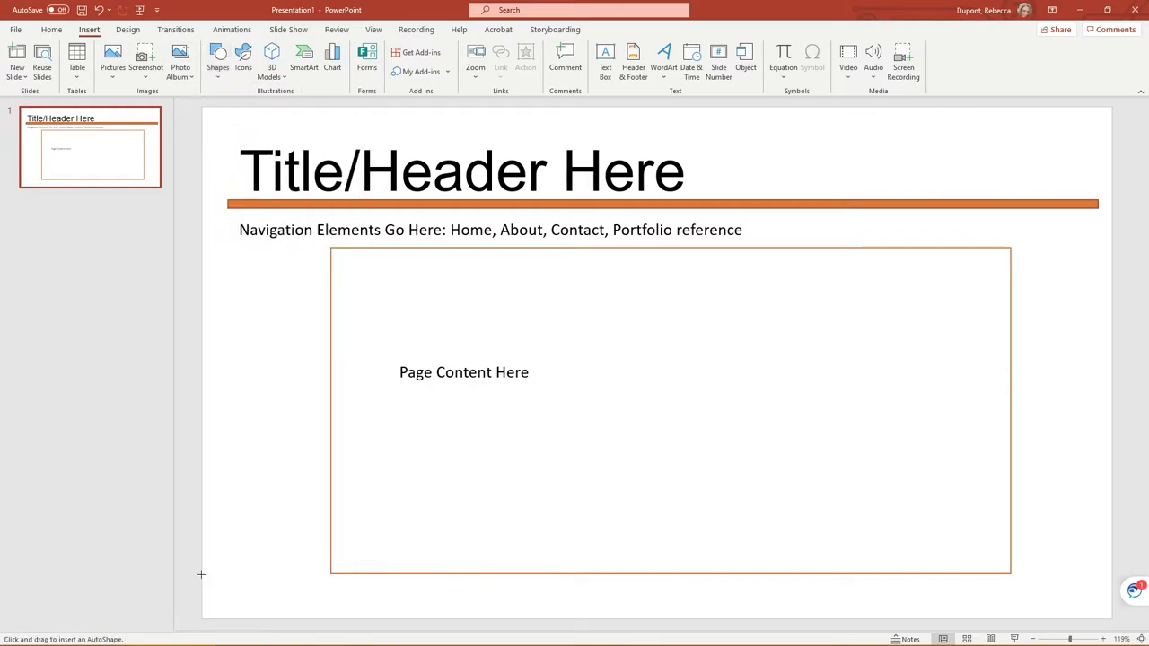
left_click_drag(201, 574, 1111, 616)
left_click(251, 59)
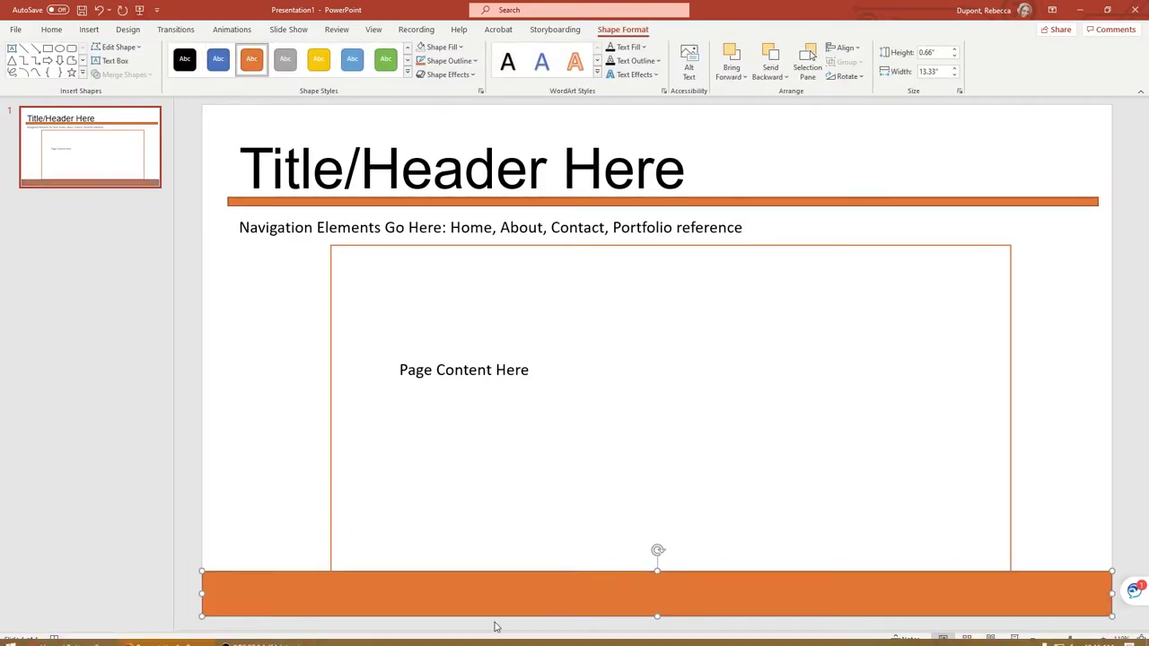
type("Footer Area of")
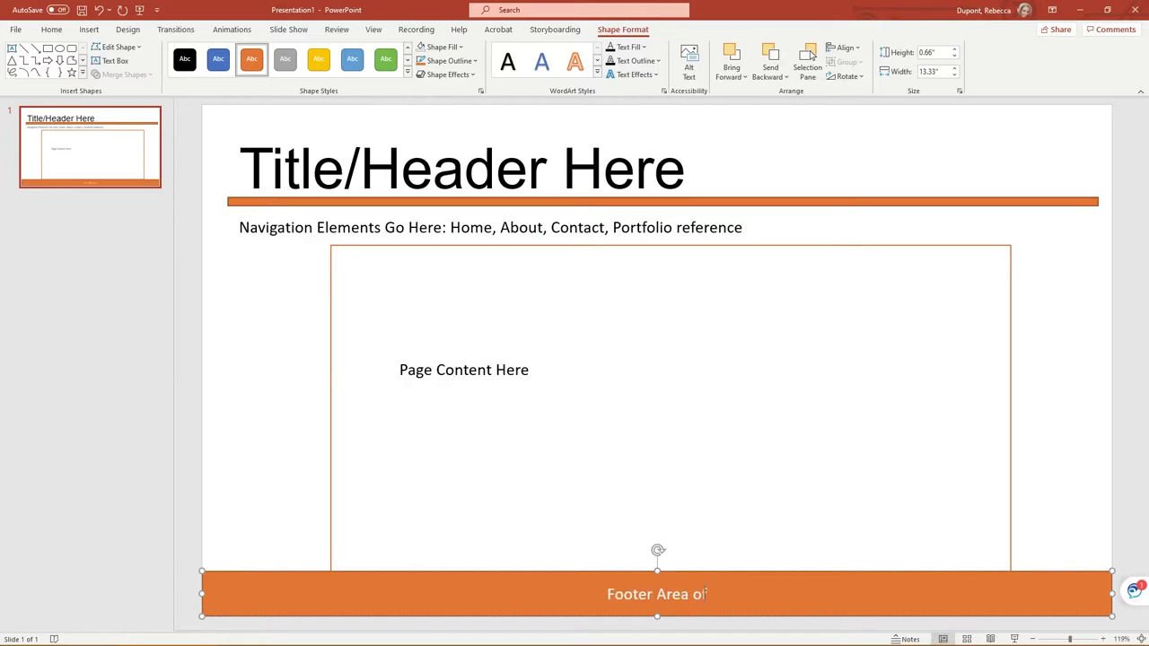
type(" Webpage")
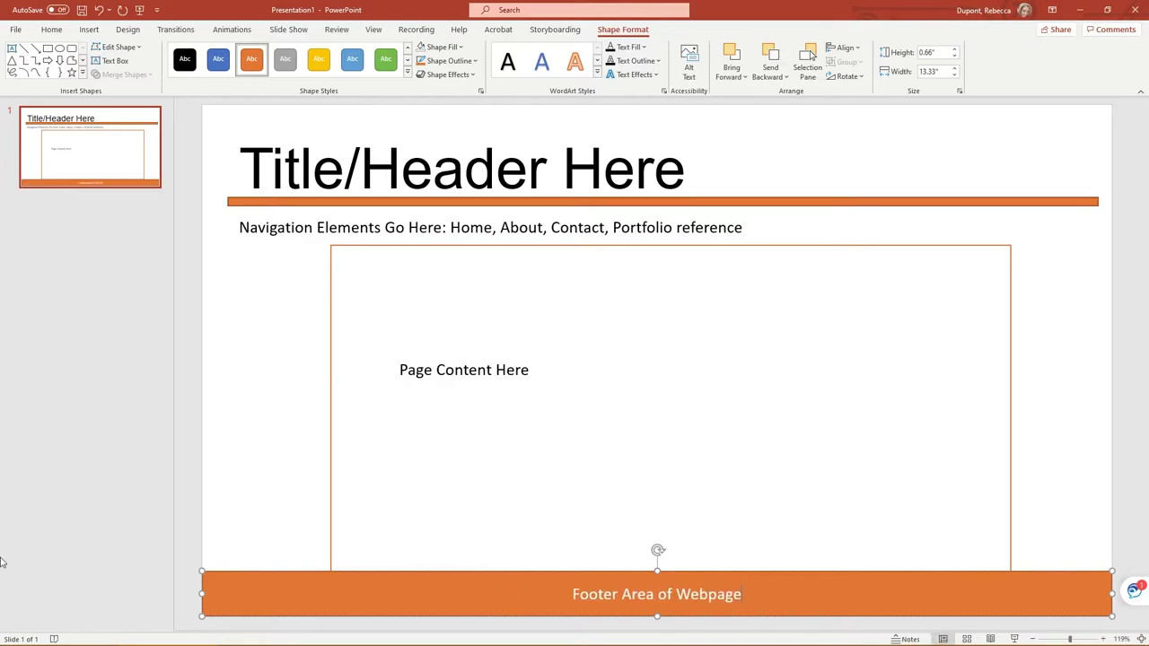
left_click(269, 511)
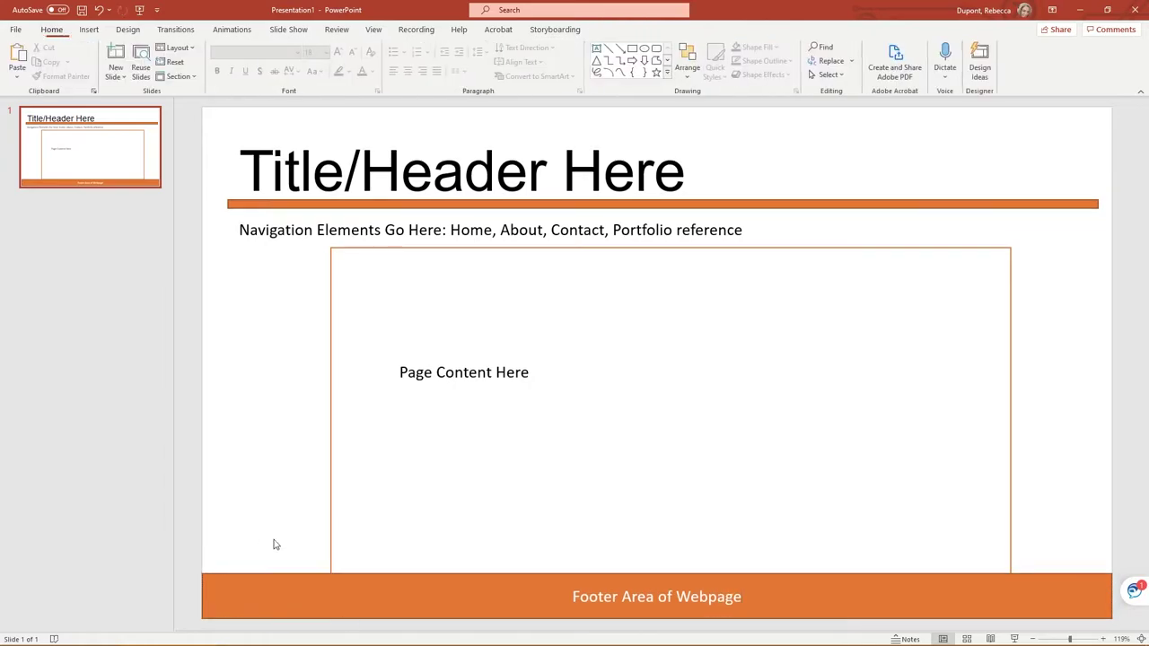
Nudge the footer bar slightly lower, then switch to the Chrome window
left_click(354, 608)
left_click_drag(653, 575, 659, 589)
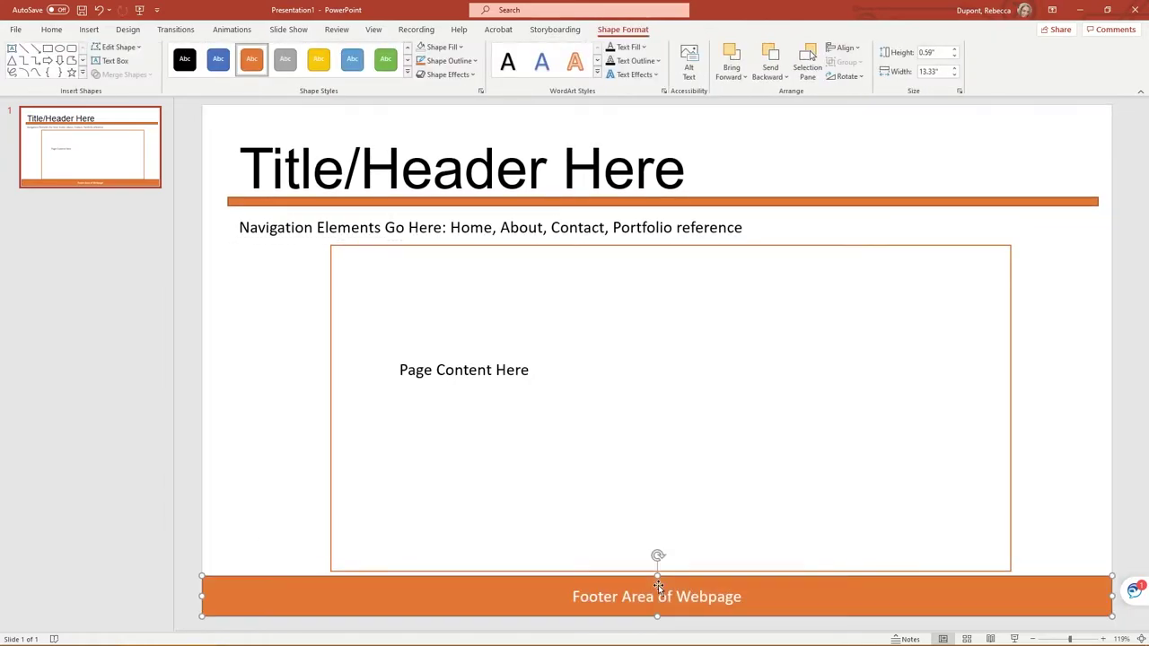
left_click(216, 532)
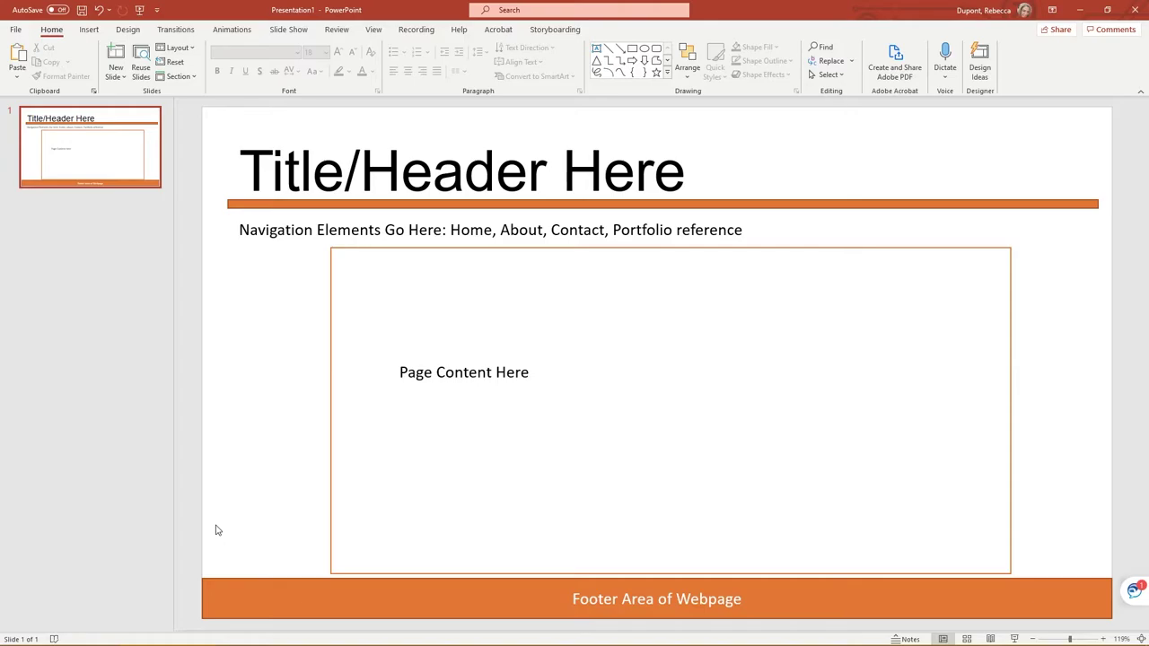
key("alt+Tab")
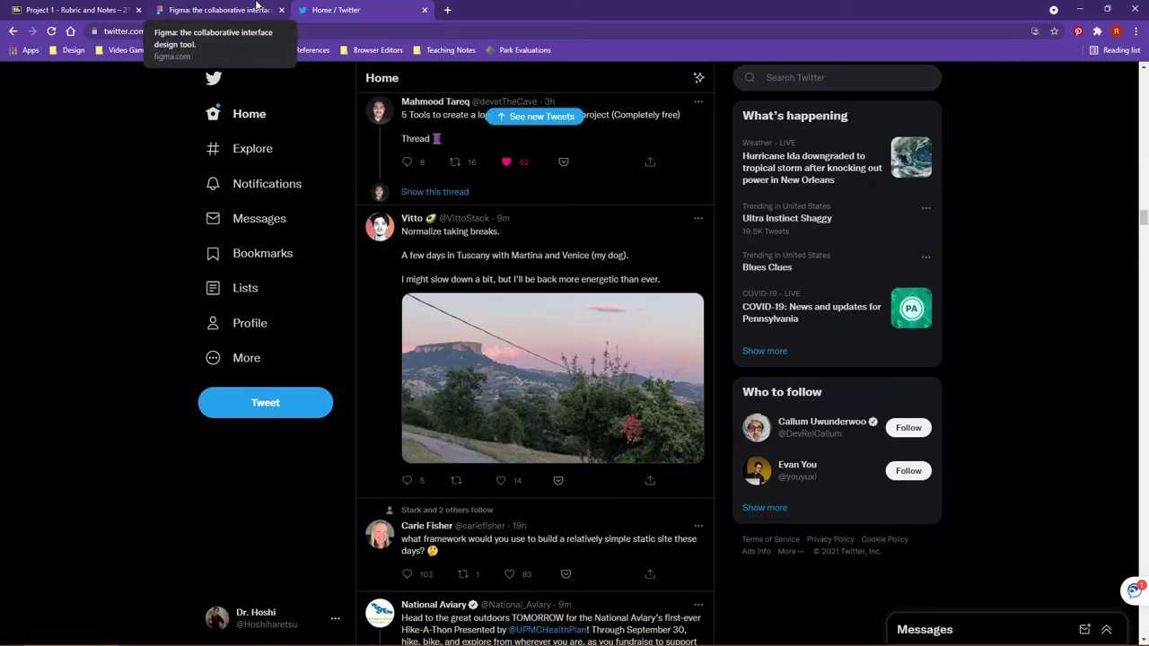
Switch to the Figma tab and scroll through its homepage, returning to the top
left_click(256, 9)
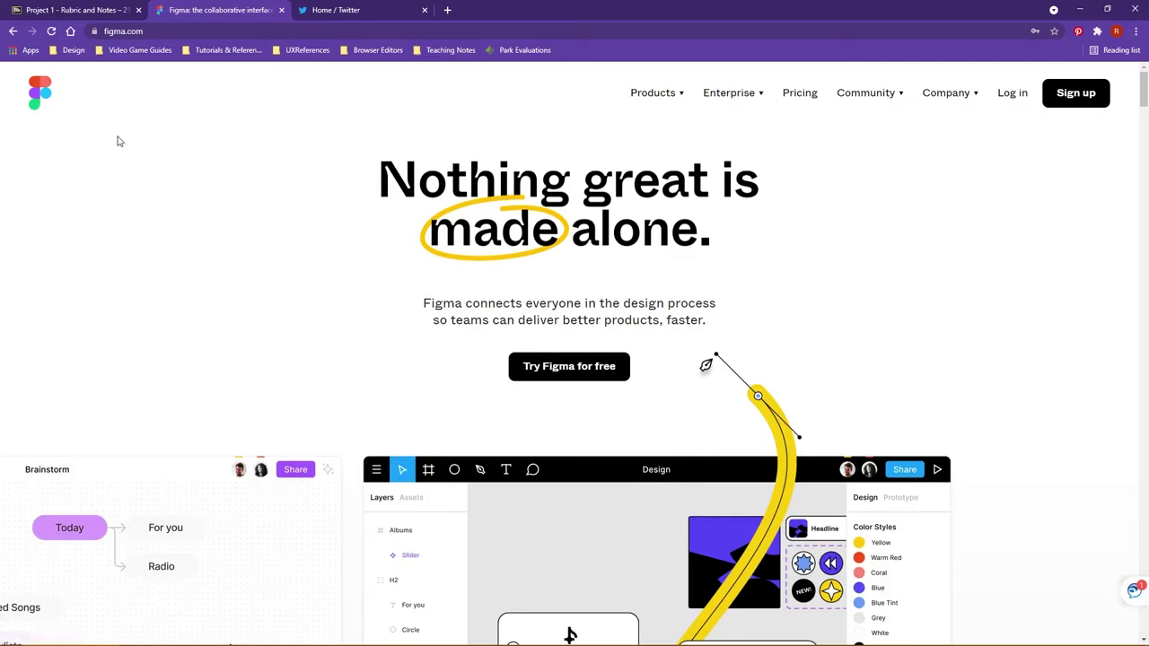
scroll(173, 172, "down", 2)
scroll(173, 172, "down", 1)
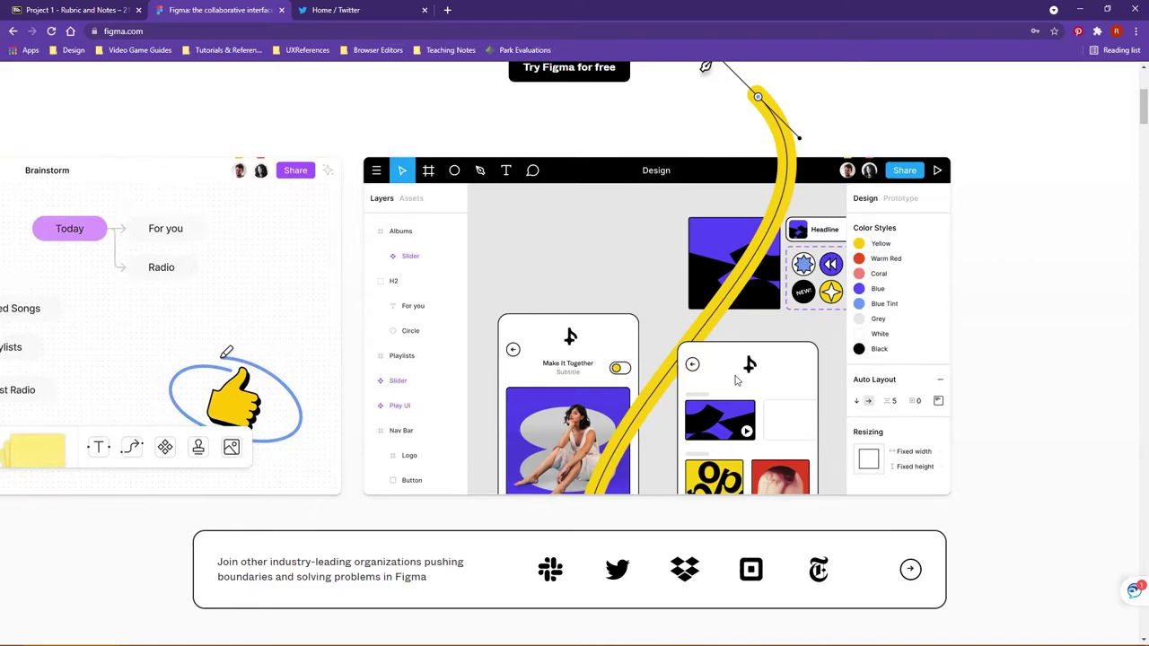
scroll(736, 380, "up", 3)
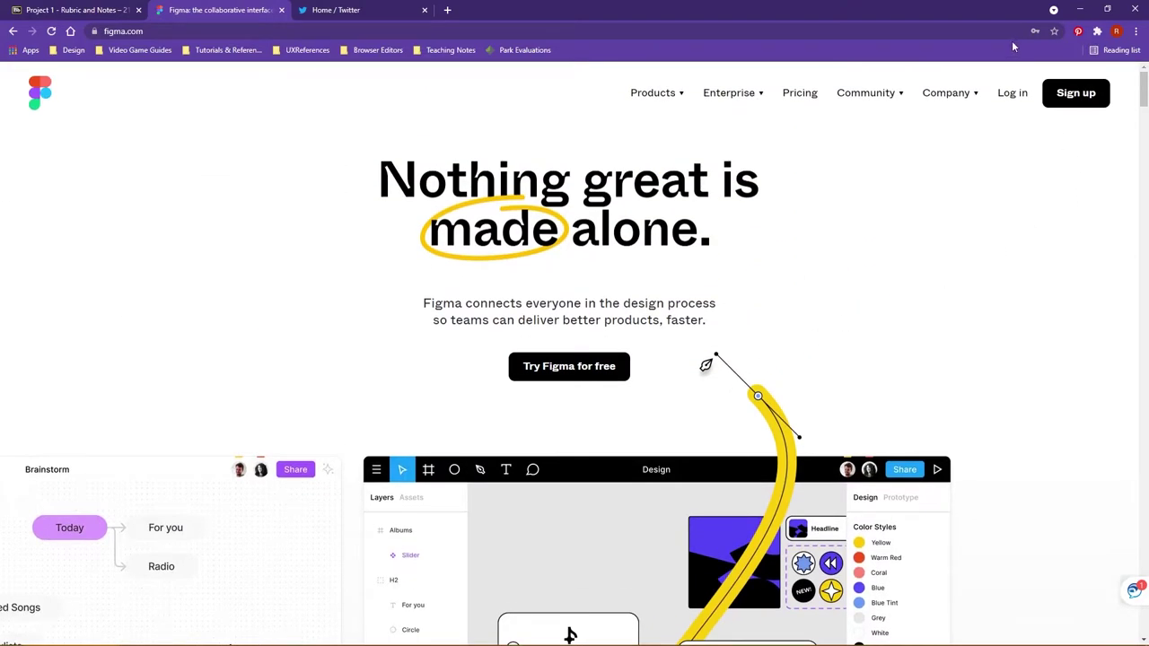
Sign in to Figma with the Google account after trying the saved email login
left_click(1004, 94)
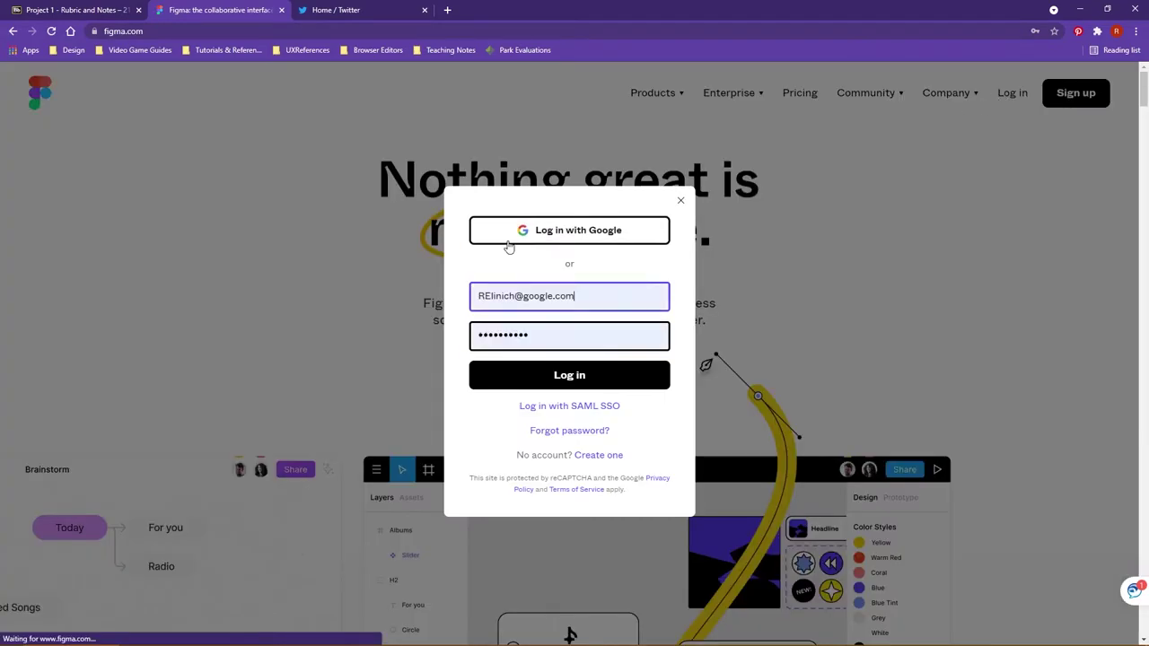
key("Tab")
left_click(529, 376)
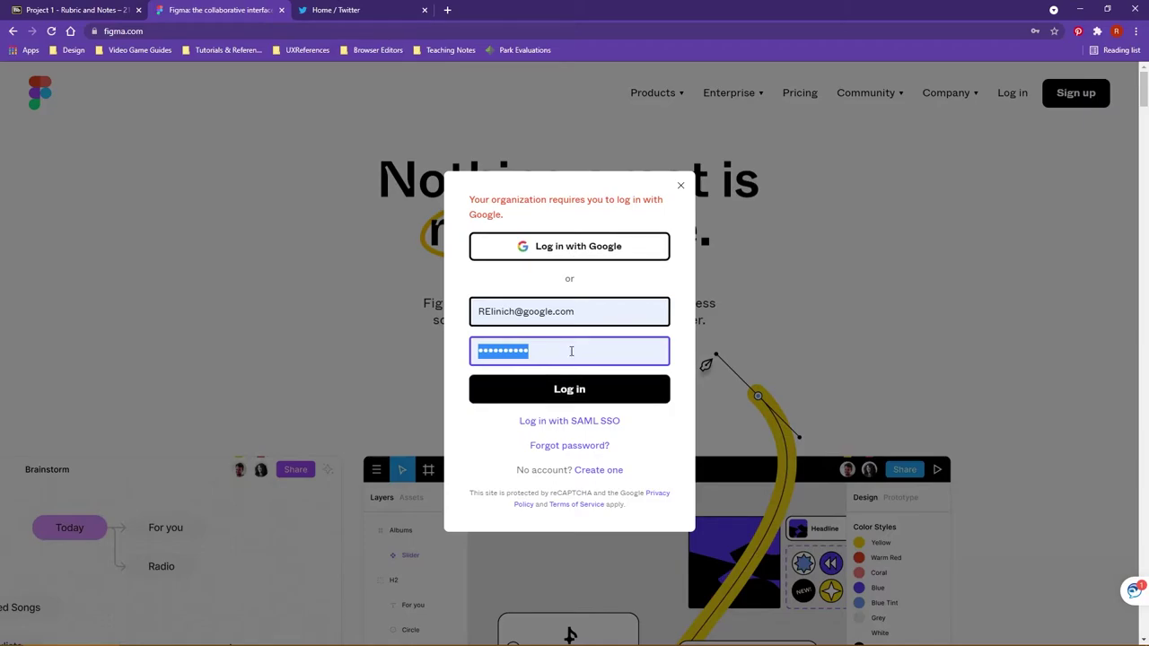
left_click(559, 258)
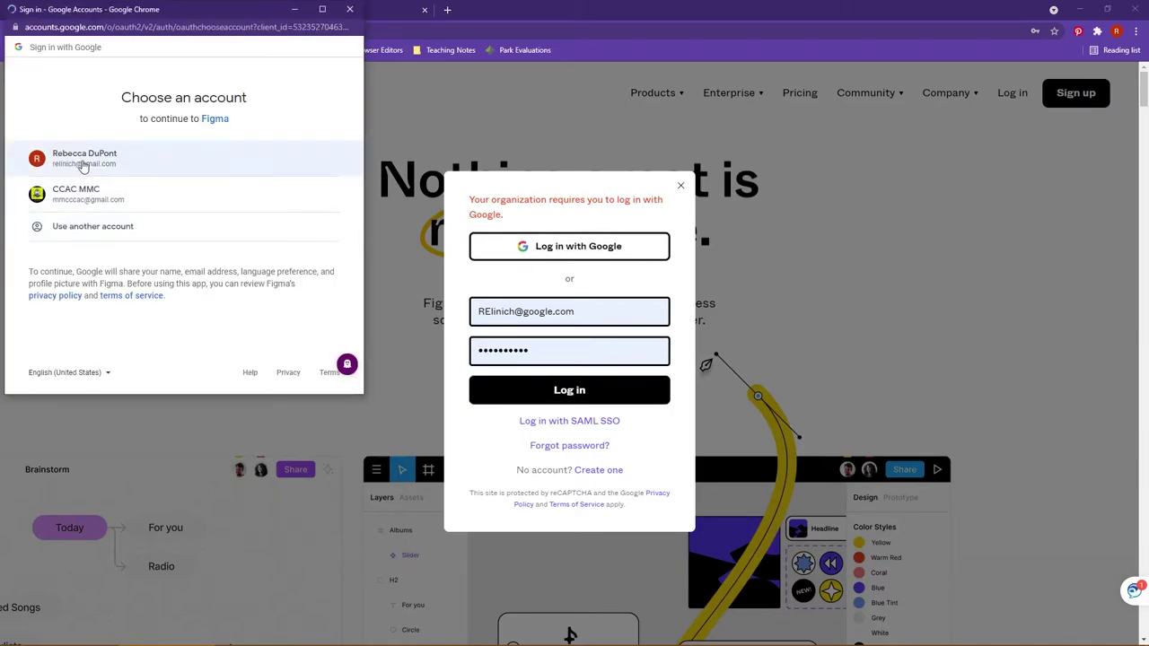
left_click(82, 162)
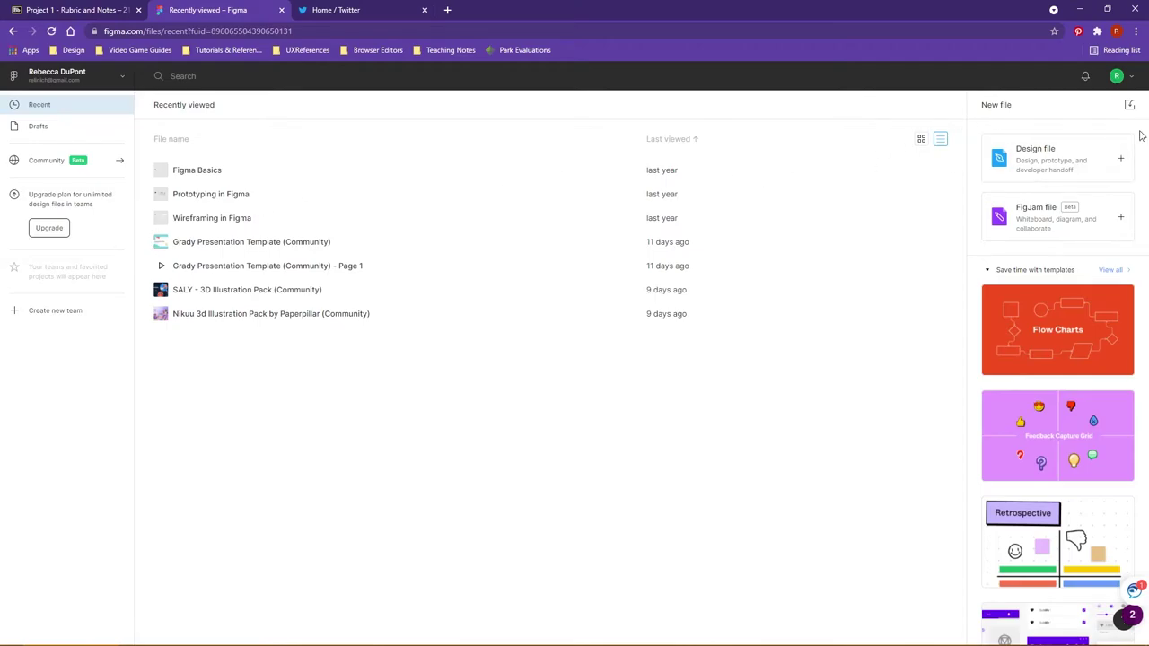
Create a new Figma design file and rename it Project1_Sketch
left_click(1027, 179)
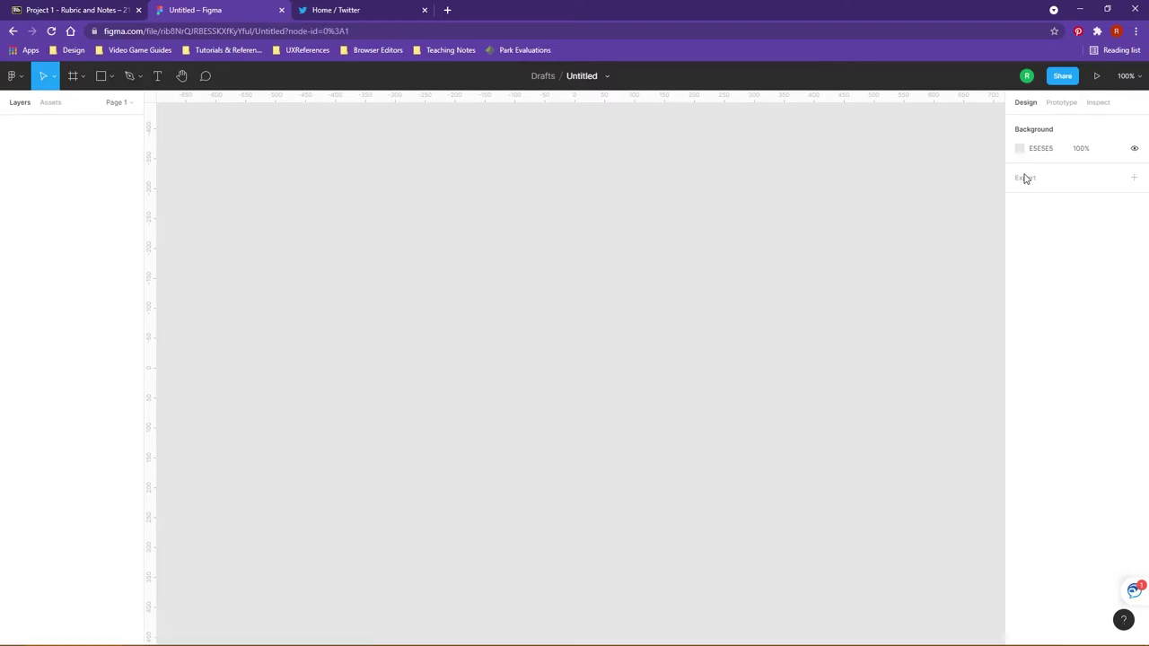
left_click(584, 77)
type("Project1_Sketch")
key("Return")
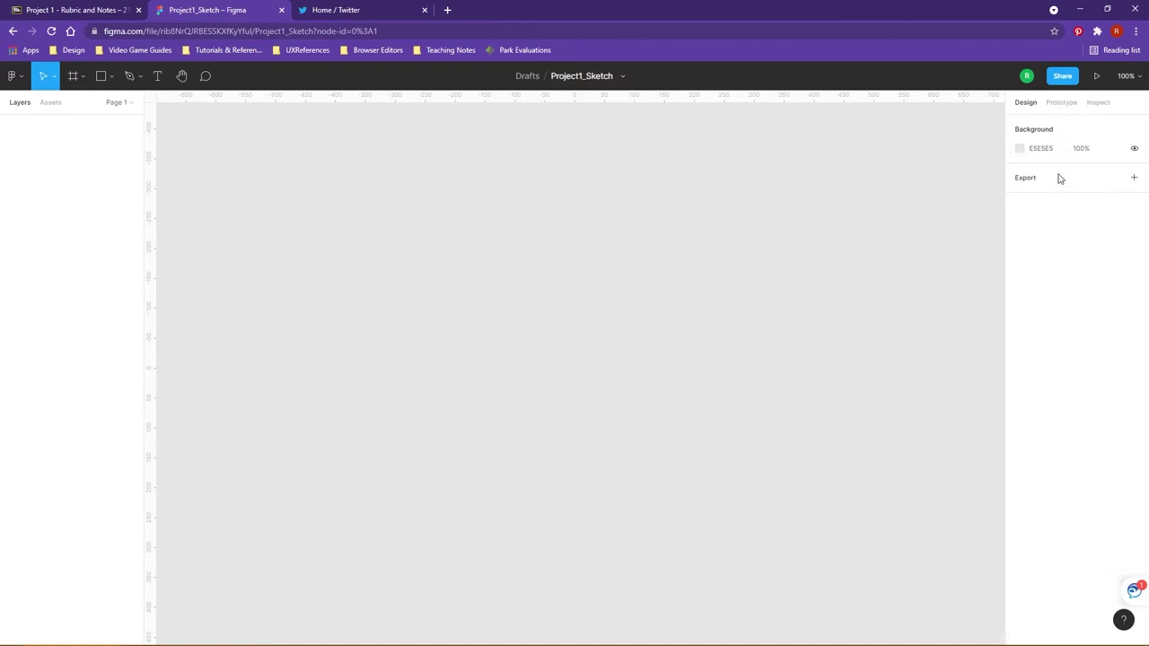
Keep the prototype device at None and view the canvas CSS, background #E5E5E5
left_click(1063, 102)
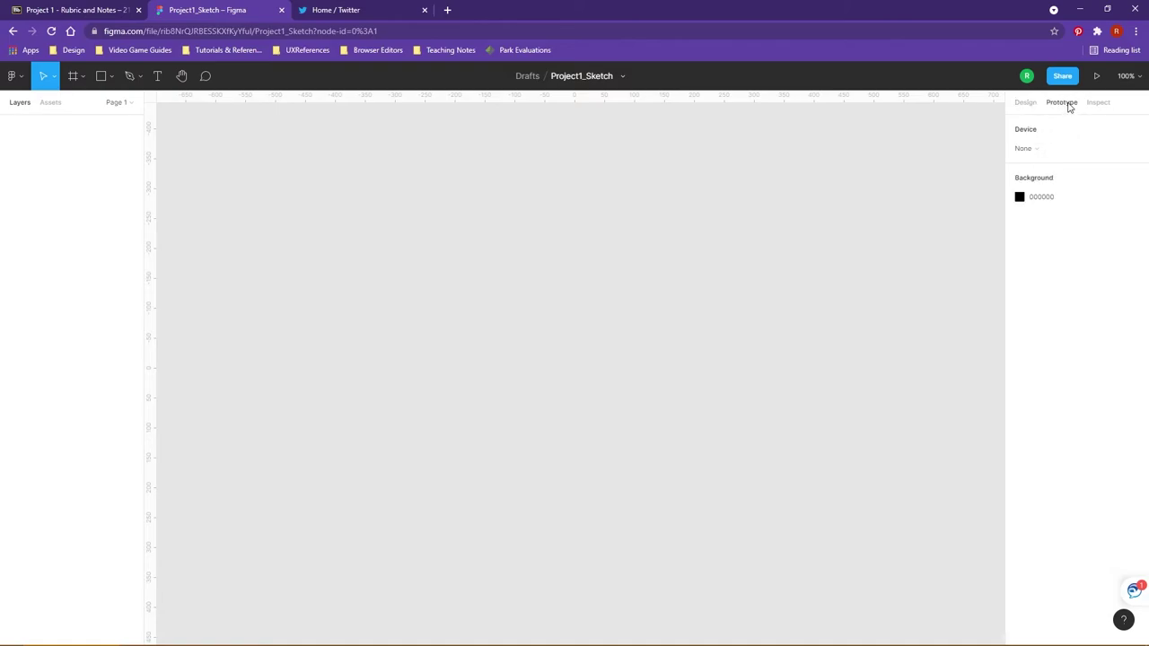
left_click(1037, 150)
left_click(1052, 149)
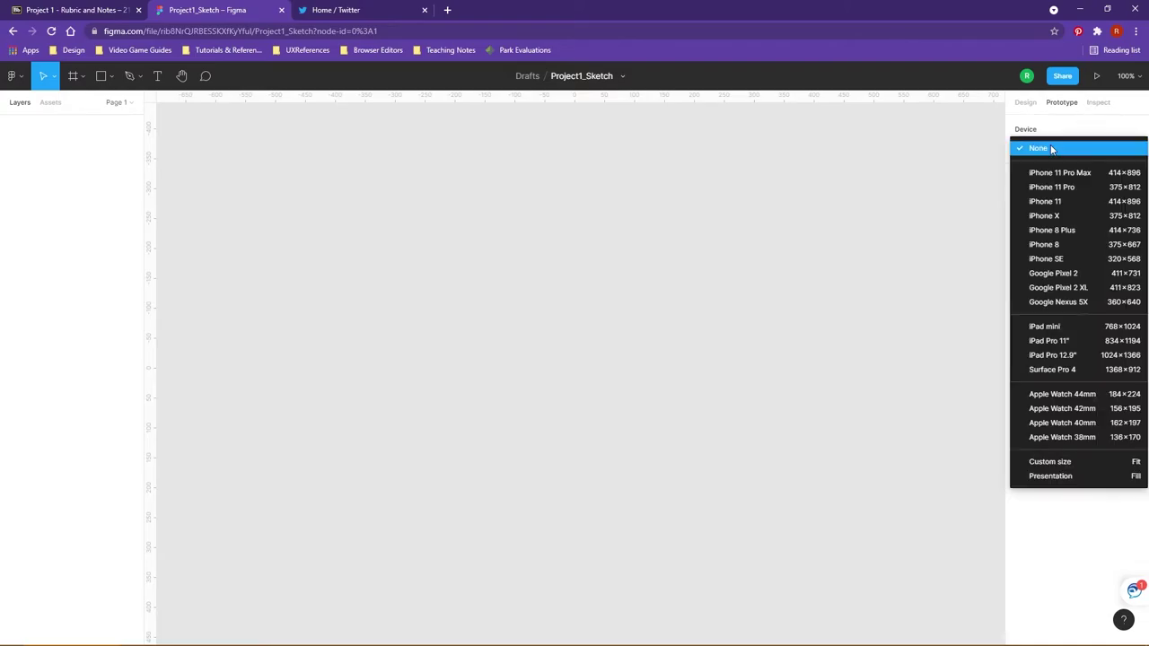
left_click(1052, 150)
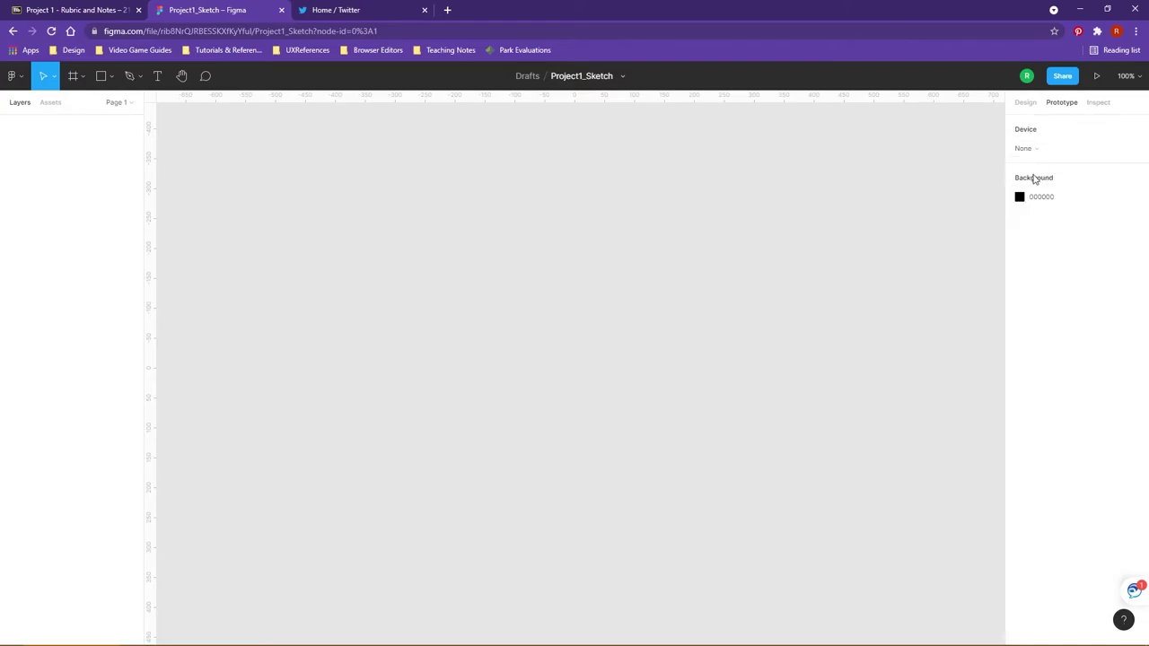
left_click(1098, 105)
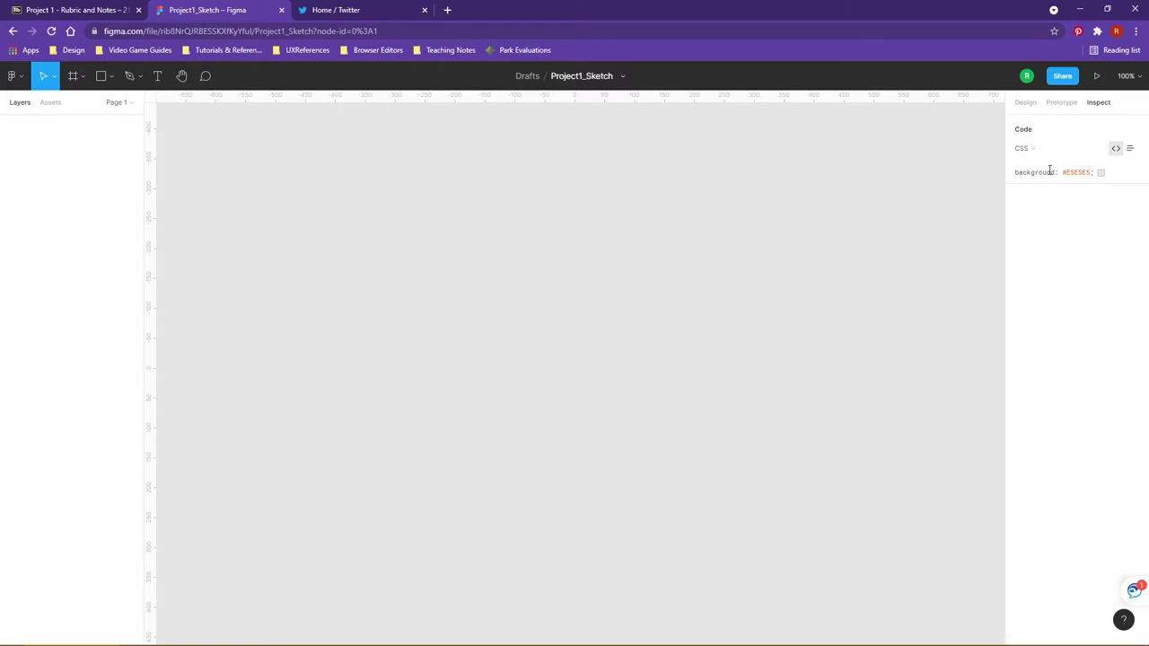
Add a 1440×900 MacBook Pro frame, MacBook Pro - 1, from the Desktop presets
left_click(99, 77)
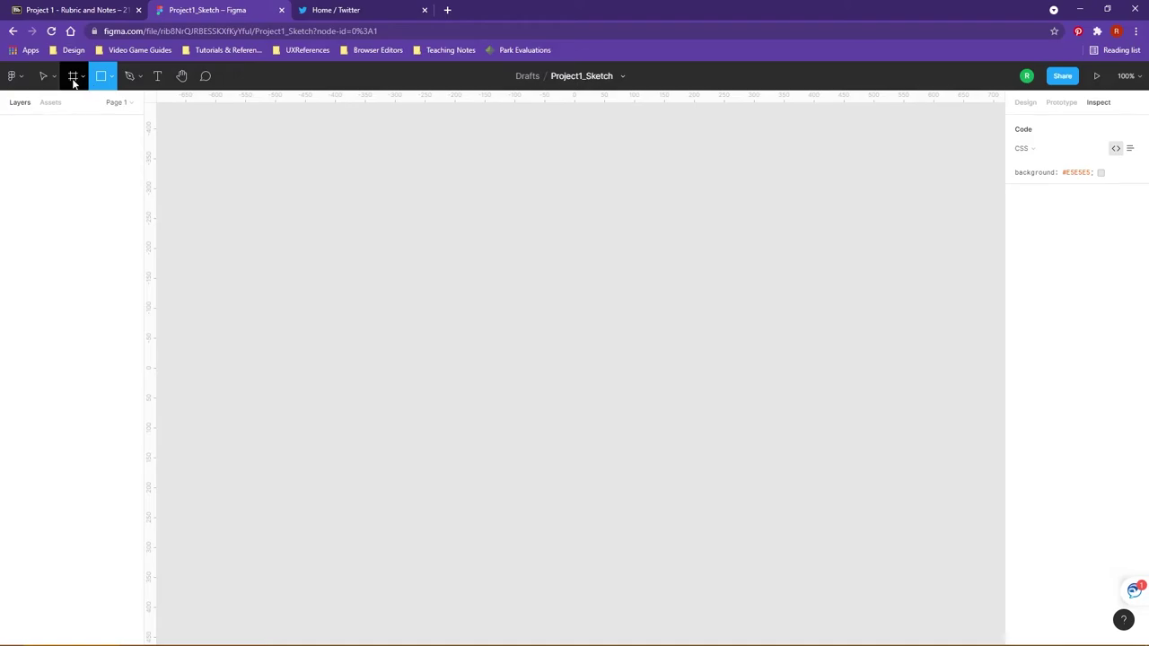
left_click(74, 79)
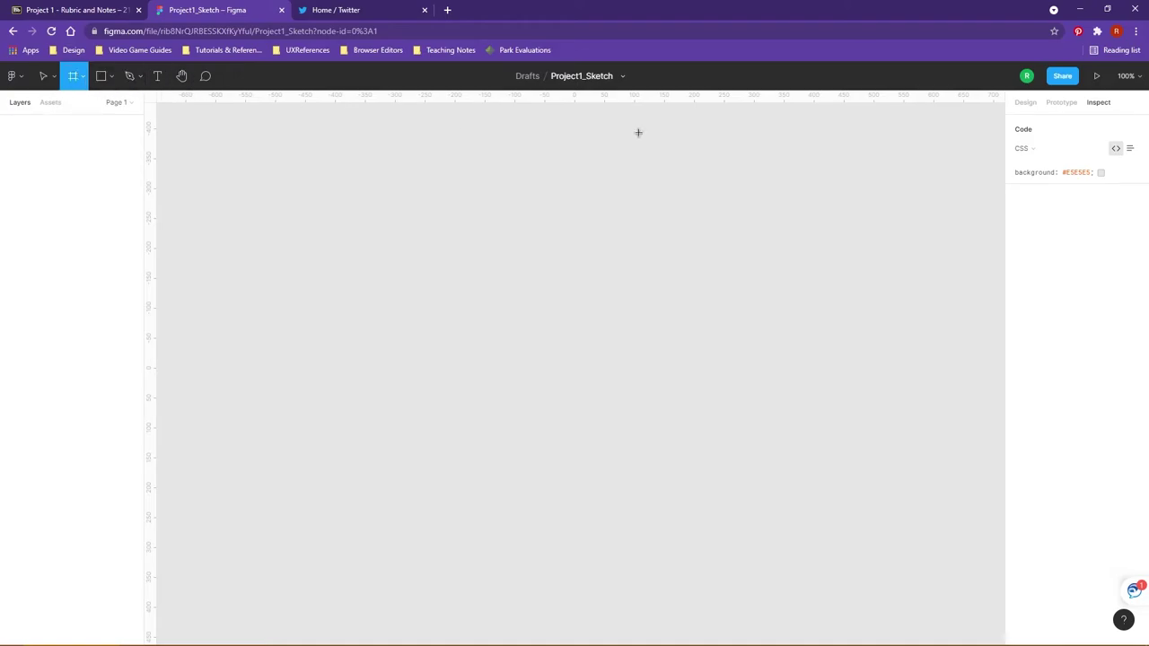
left_click(1056, 102)
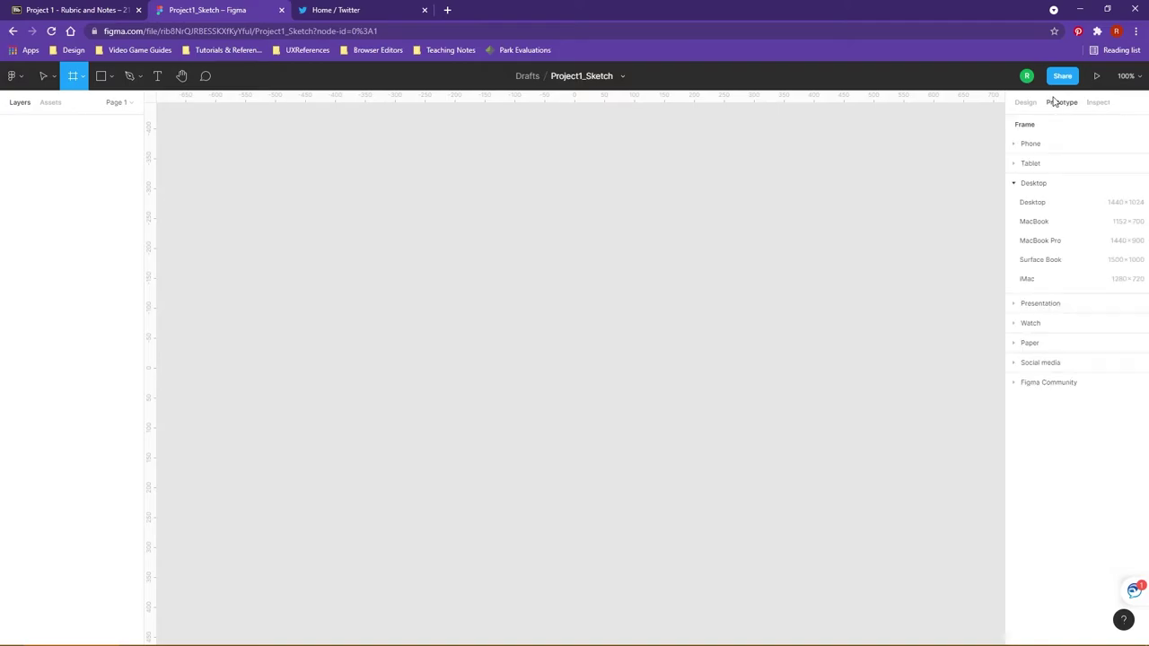
left_click(84, 76)
left_click(84, 76)
left_click(1094, 243)
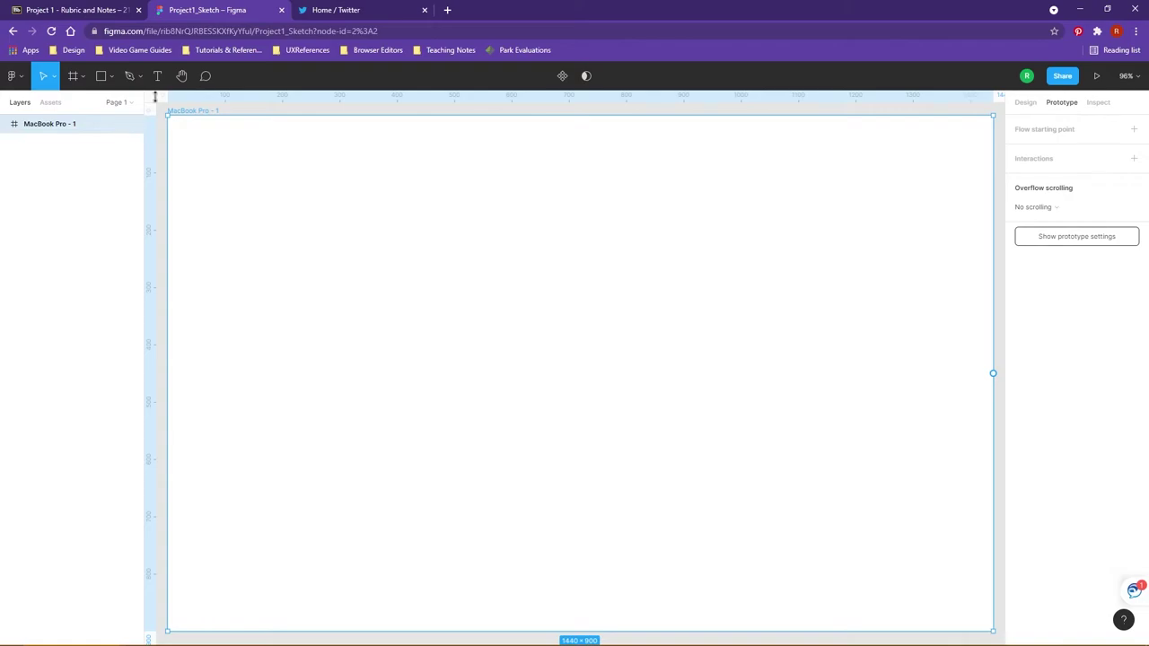
Draw a 1440×84 grey rectangle spanning the bottom of the MacBook Pro frame
left_click(101, 76)
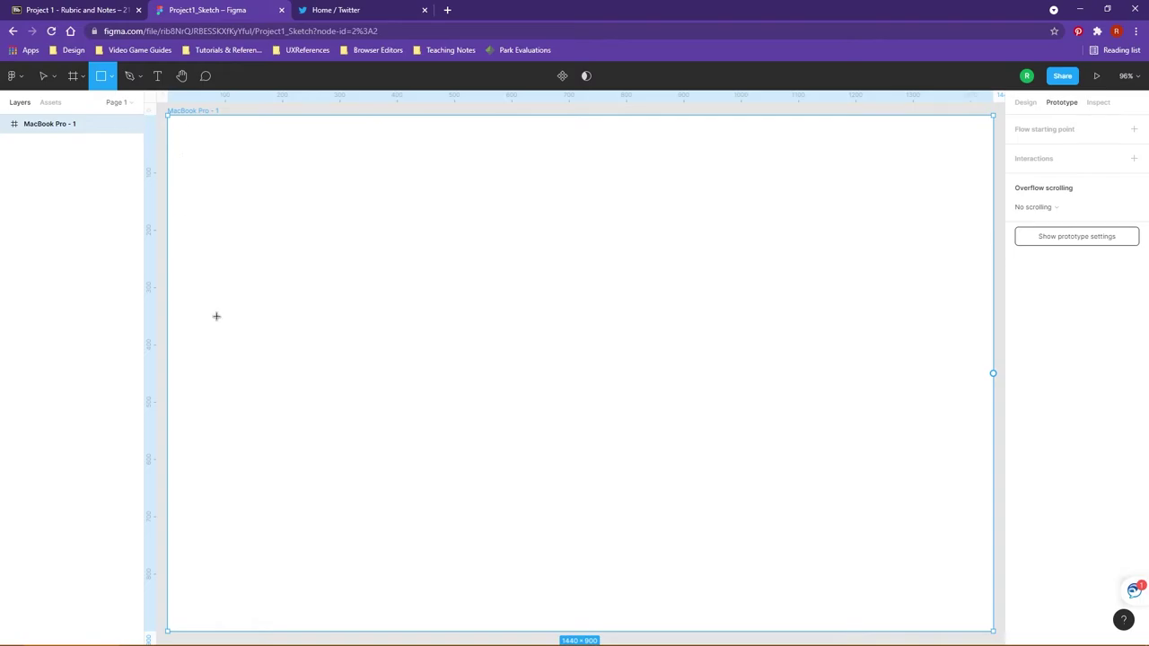
left_click_drag(167, 578, 244, 596)
left_click_drag(320, 621, 839, 472)
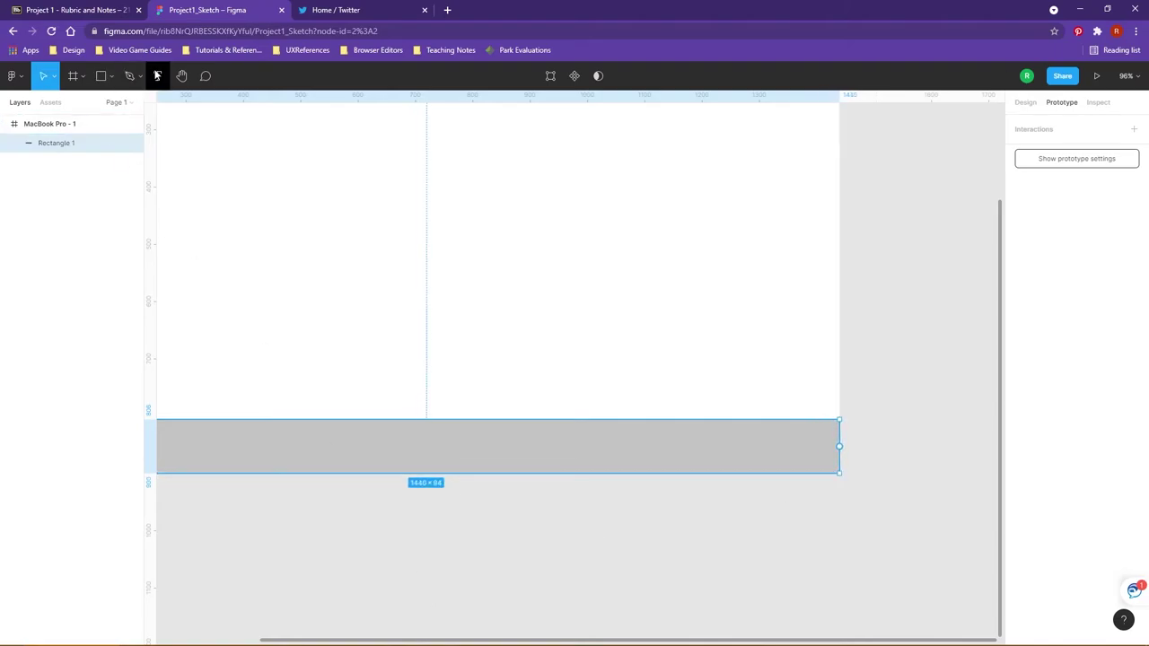
Add a text layer reading 'Footer Areaa' on the grey bar
left_click(157, 76)
left_click_drag(269, 439, 606, 460)
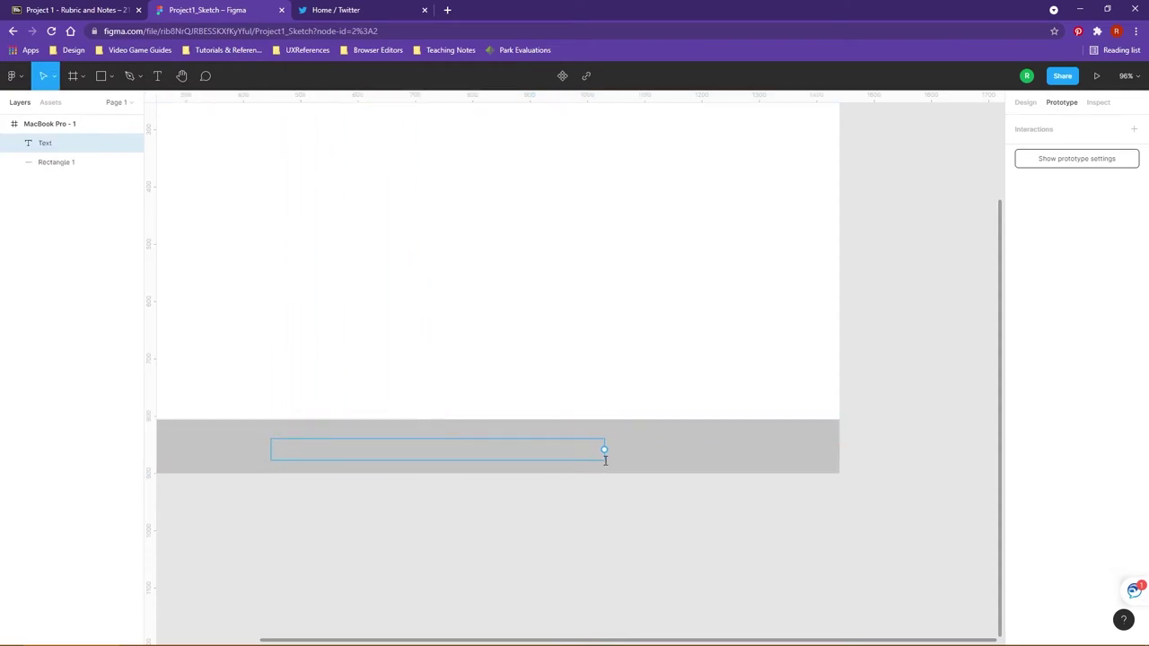
type("Footer Areaa")
Select all the Footer Areaa text and bring up its font list, postponing the local fonts prompt
left_click(1025, 101)
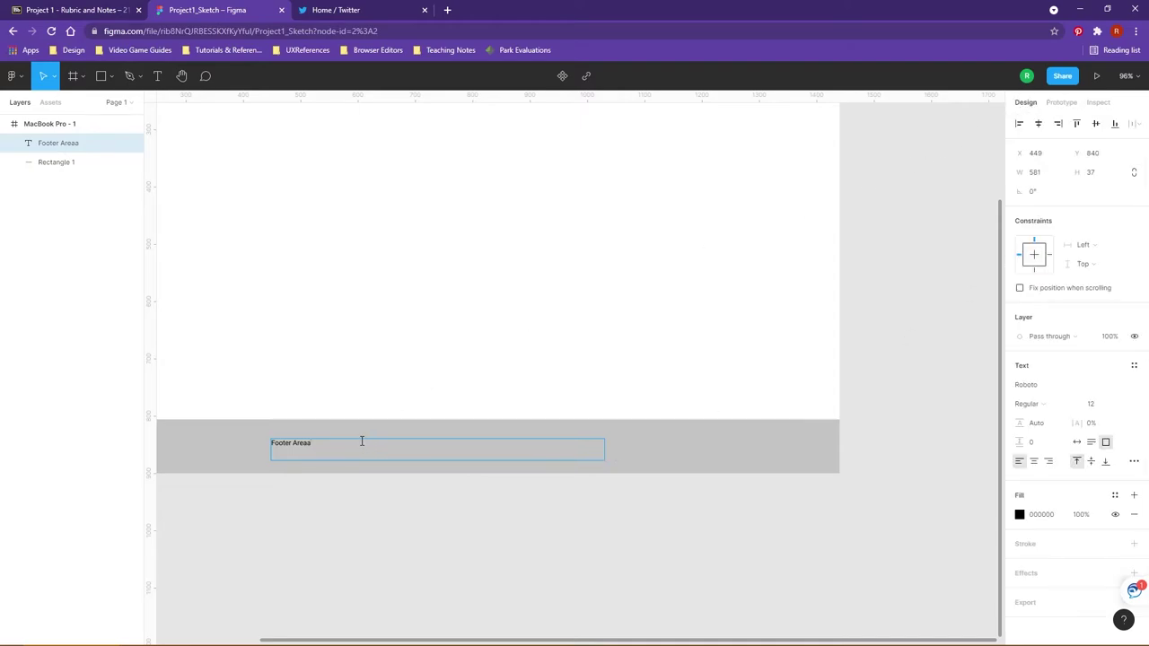
left_click_drag(337, 445, 271, 446)
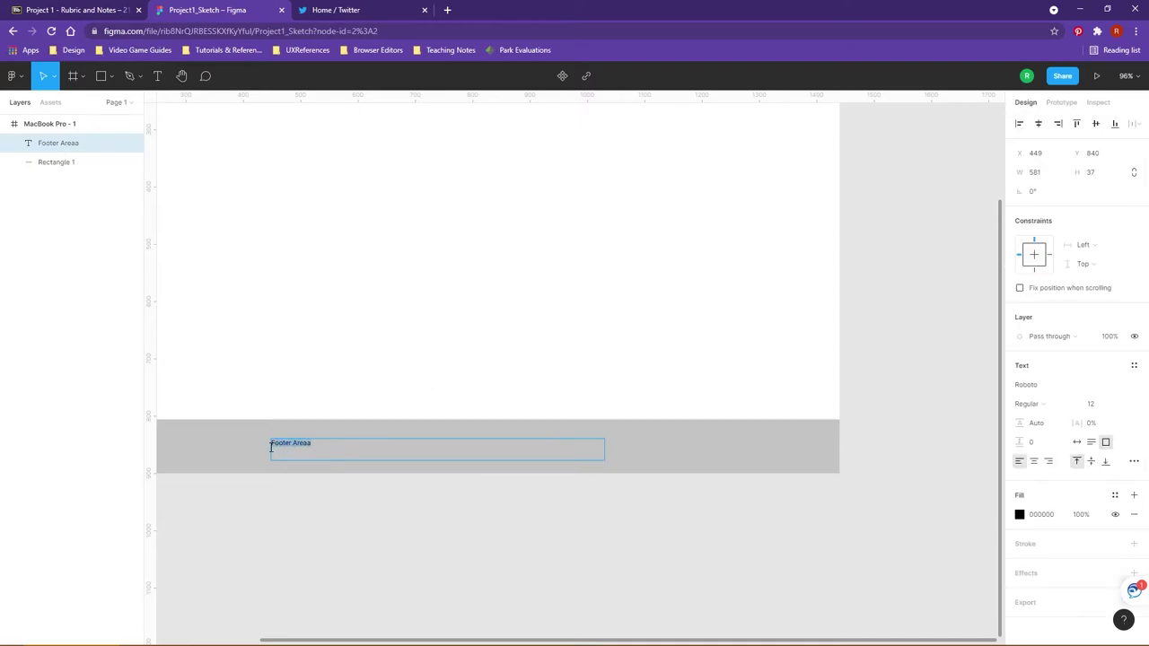
left_click(1079, 384)
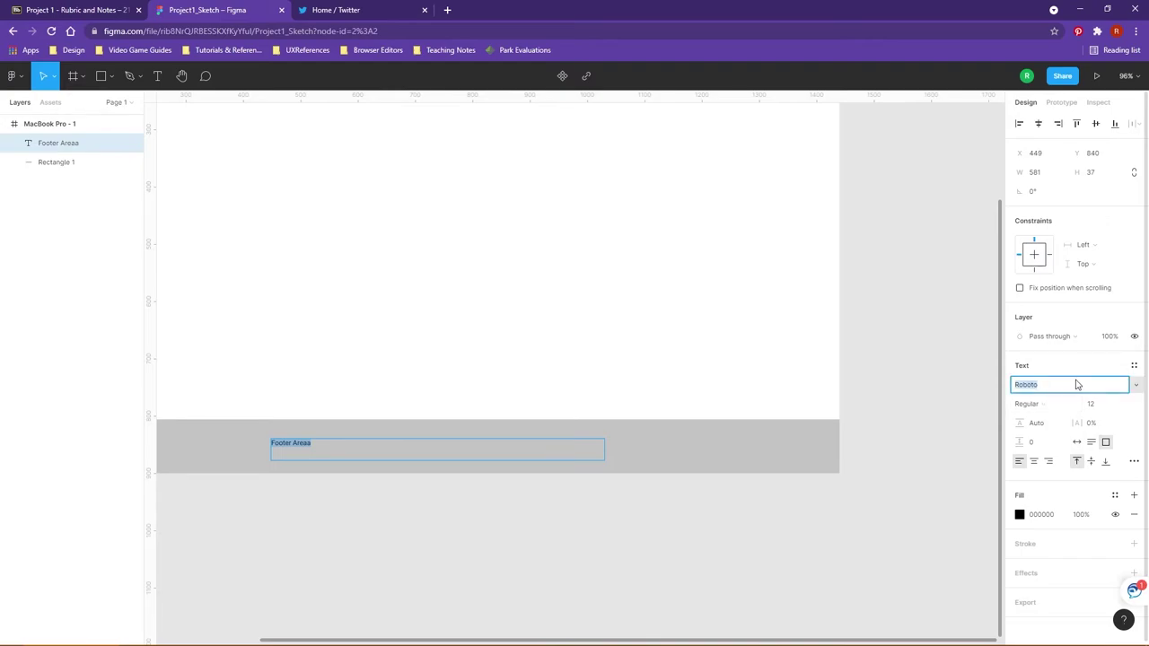
left_click(1135, 384)
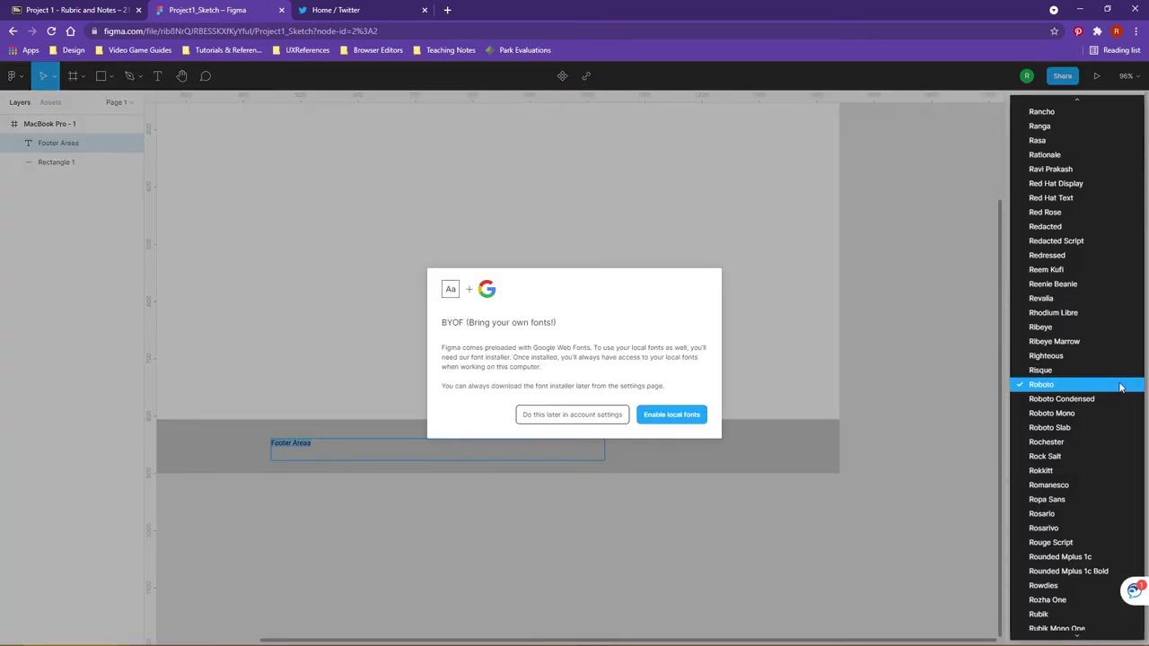
left_click(579, 414)
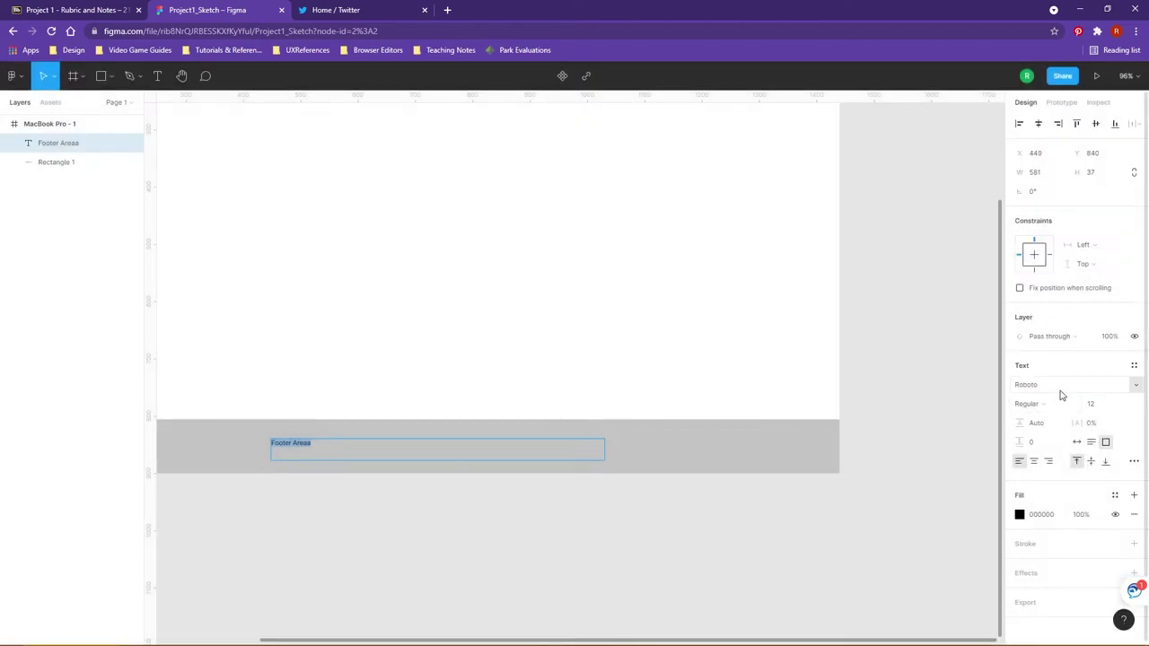
Change the footer text's font from Roboto to Arimo
left_click(1064, 390)
left_click(1137, 385)
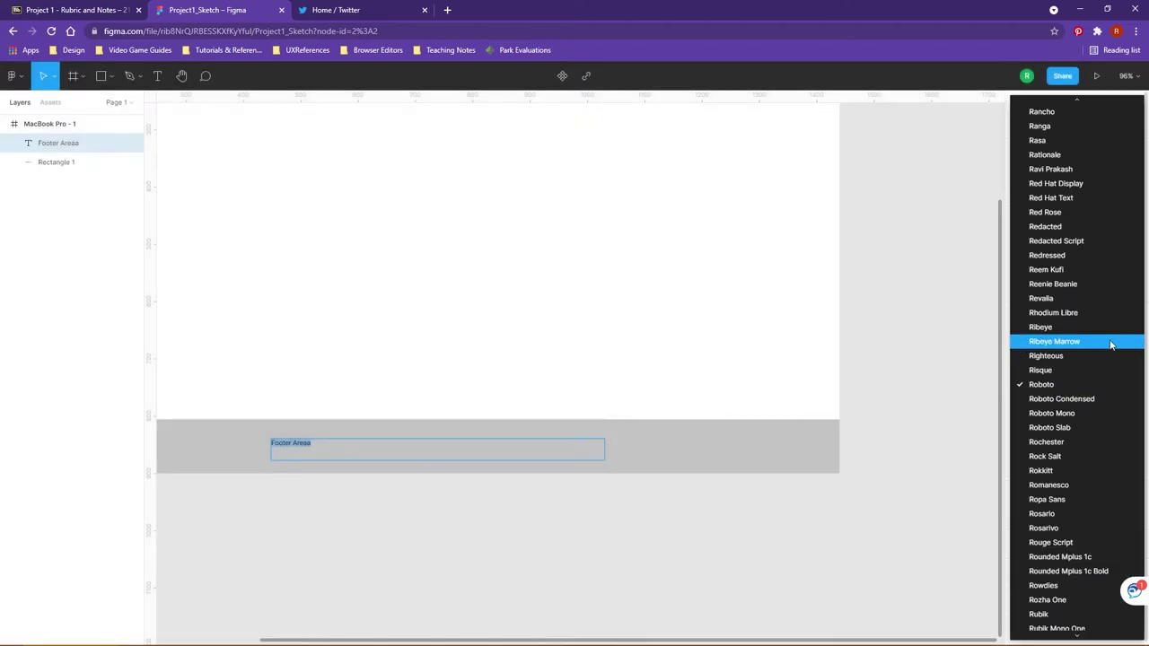
scroll(1109, 345, "up", 5)
scroll(1110, 341, "up", 8)
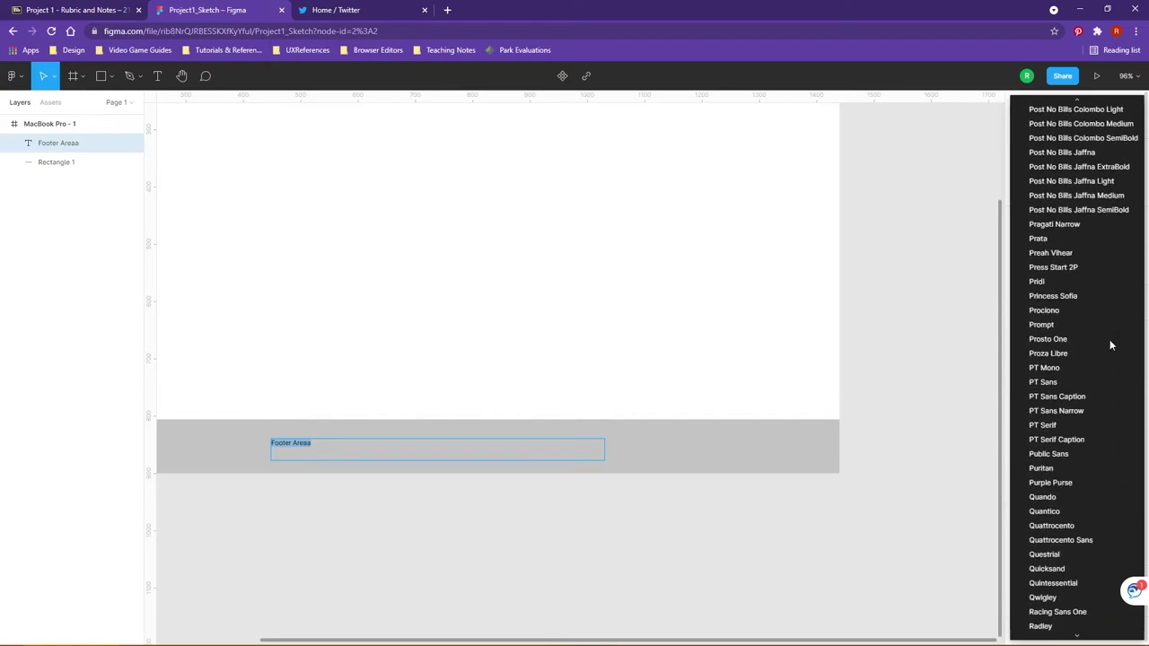
scroll(1110, 345, "up", 20)
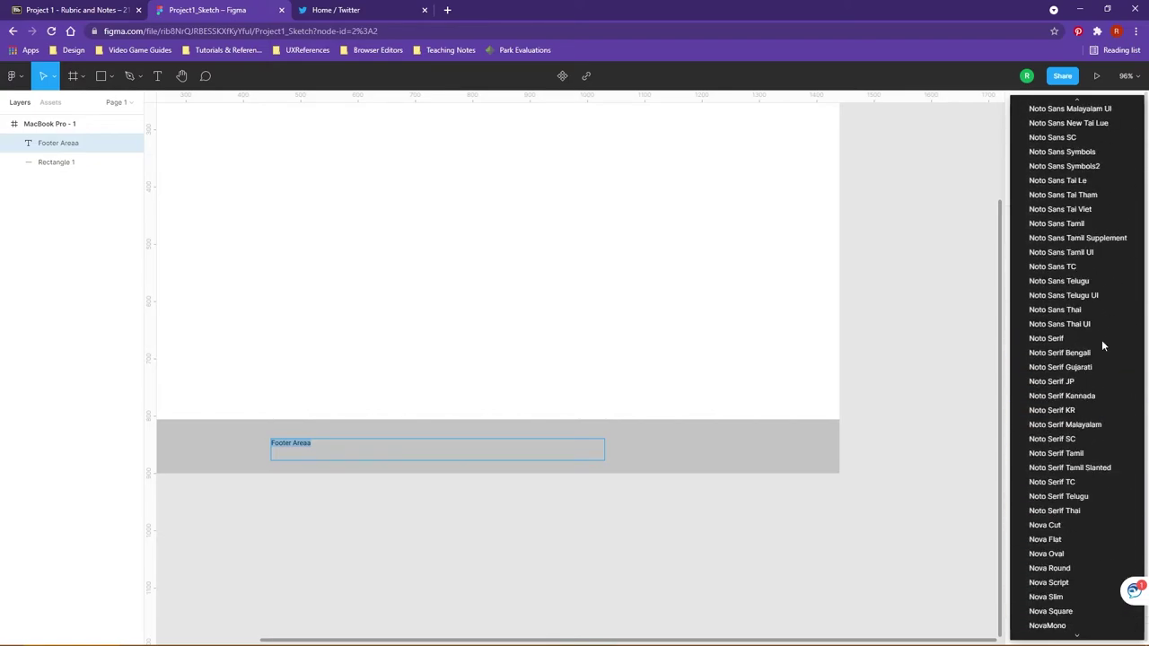
scroll(1099, 346, "up", 20)
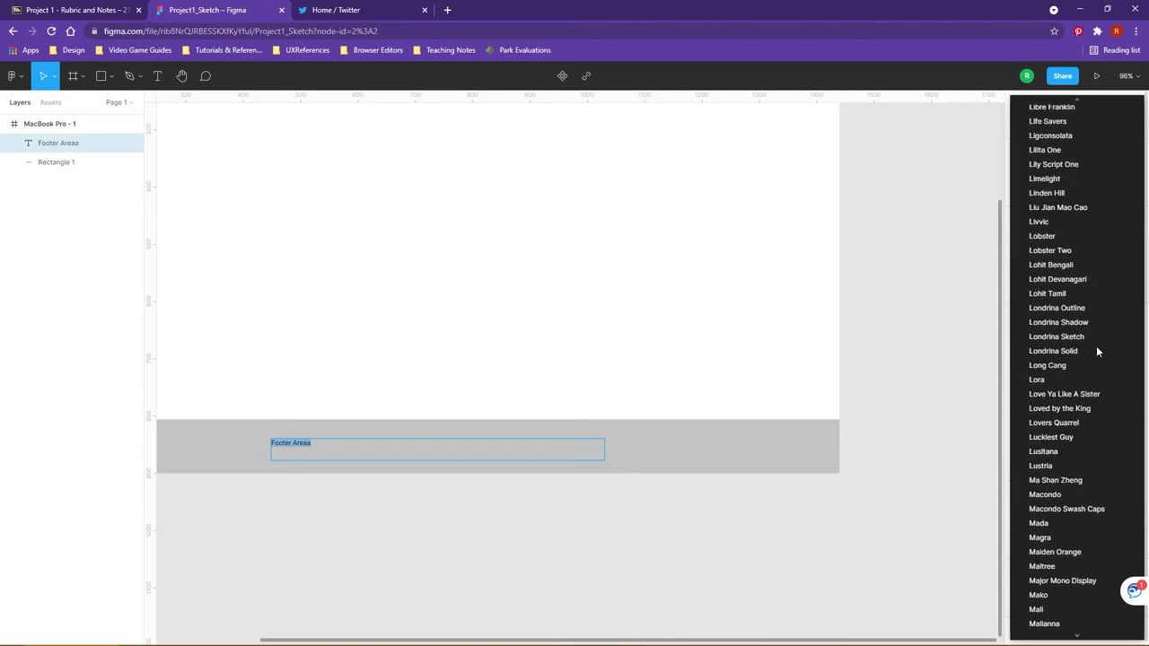
scroll(1096, 346, "up", 20)
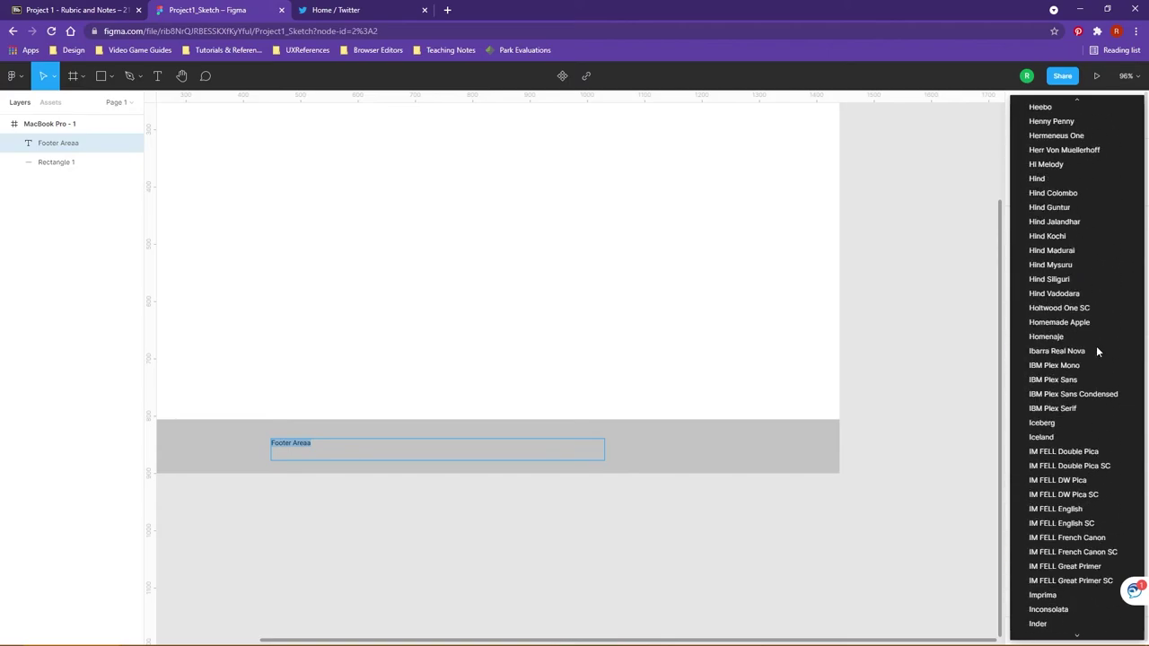
scroll(1093, 349, "up", 20)
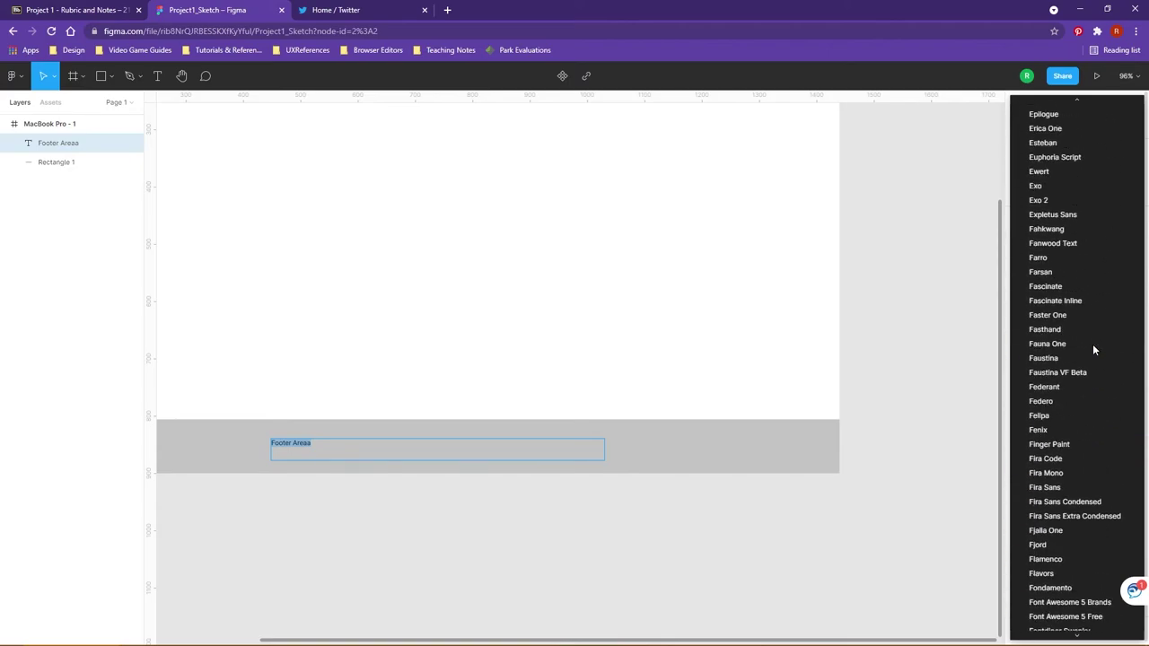
scroll(1093, 349, "up", 20)
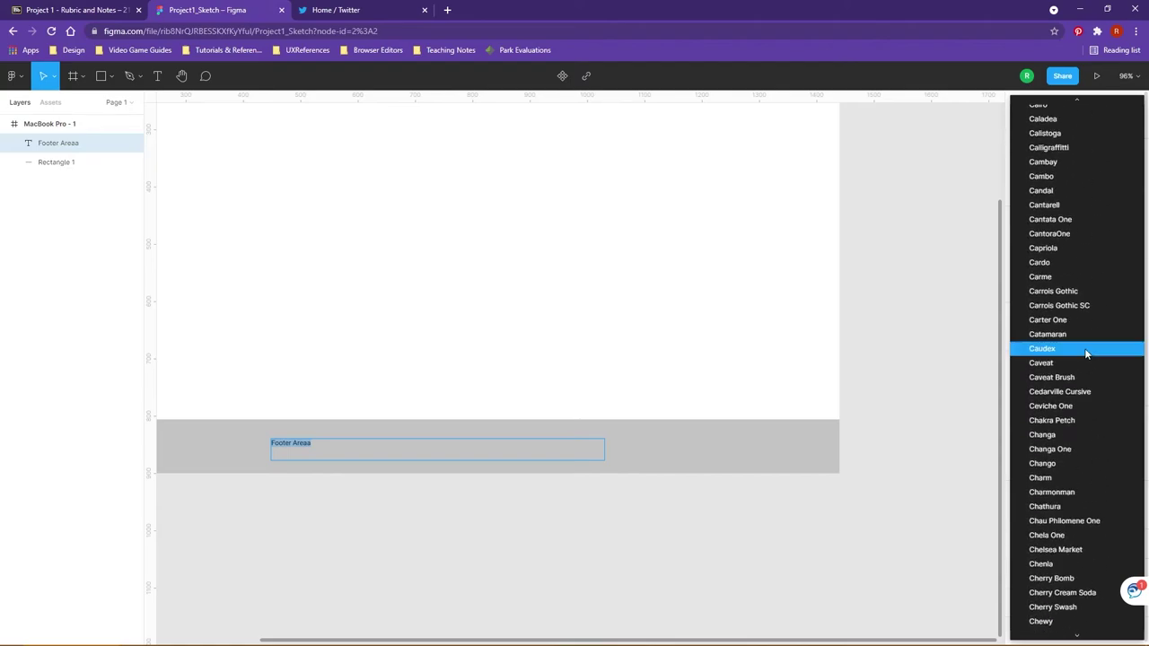
scroll(1084, 352, "up", 20)
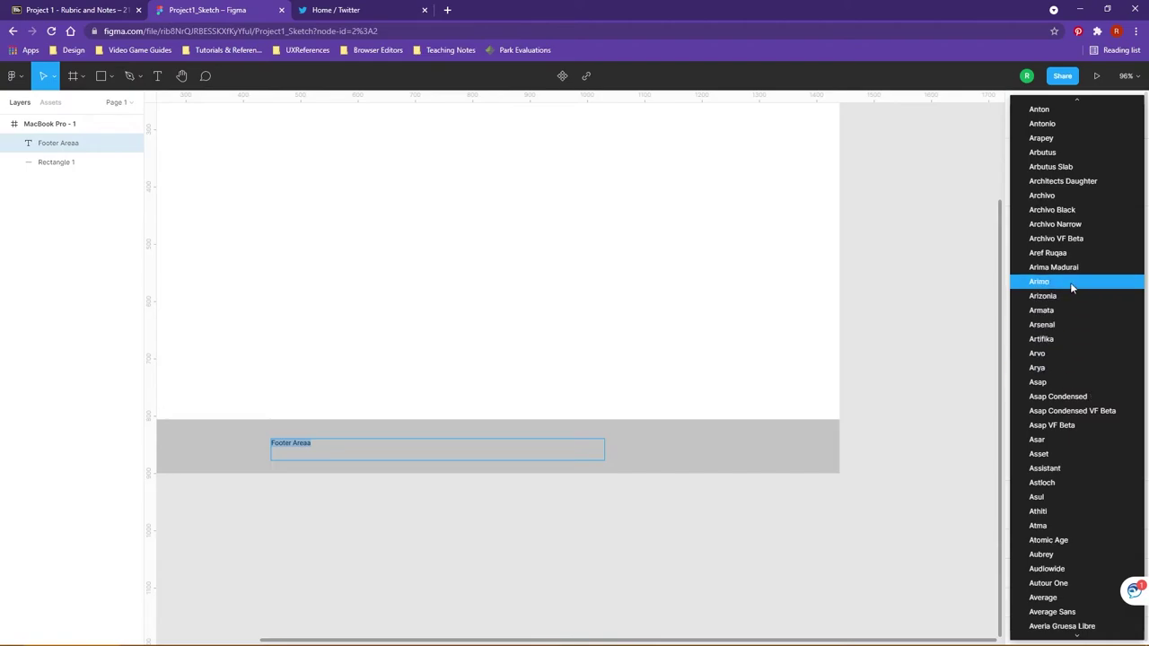
scroll(1070, 285, "up", 1)
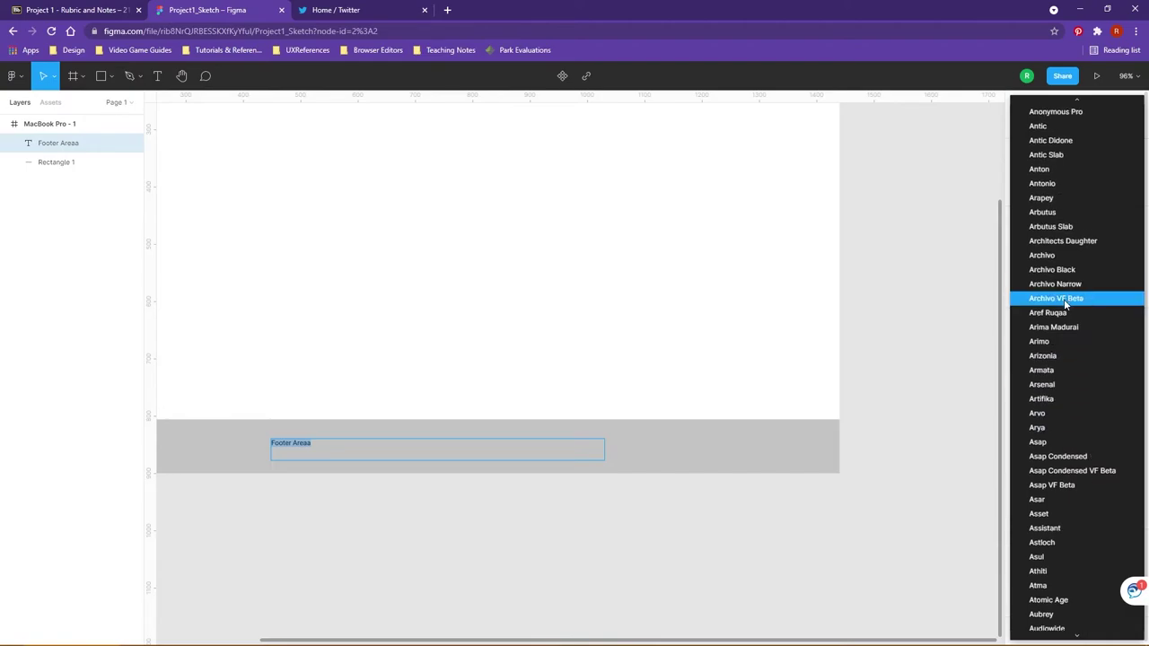
left_click(1049, 343)
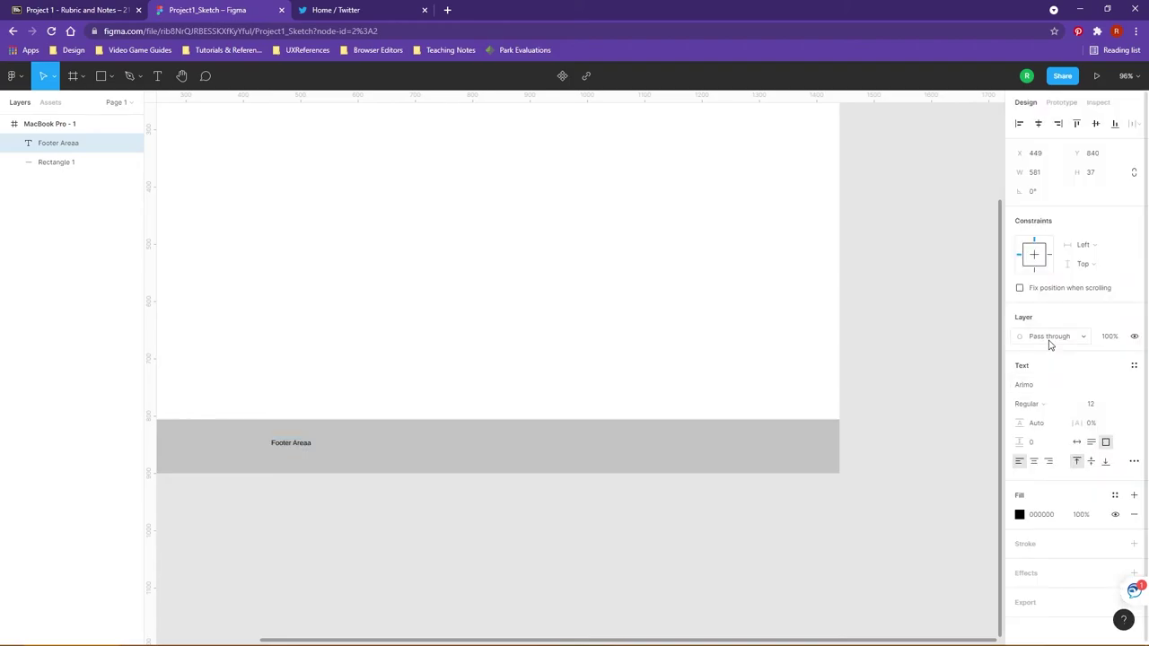
Inspect the Footer Areaa text: Arimo 12px, 581×37 box at left 449px, top 840px
left_click(1097, 103)
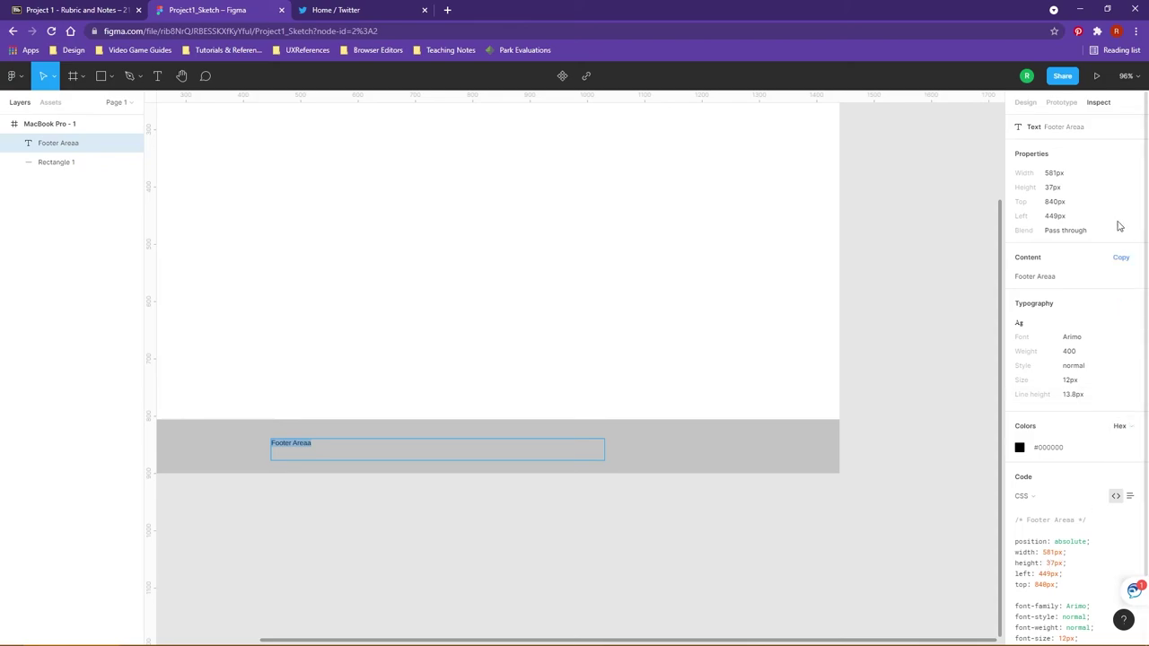
Check the Share dialog and link tool without changes, ending with view-only link sharing shown
left_click(1061, 78)
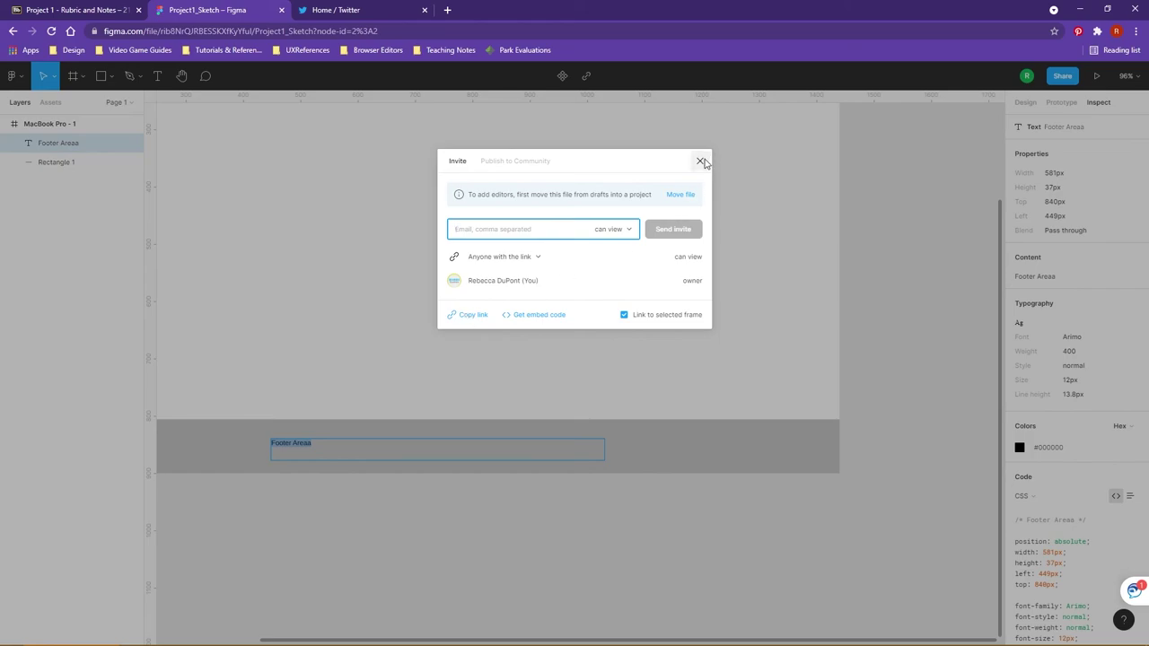
left_click(701, 162)
left_click(1031, 106)
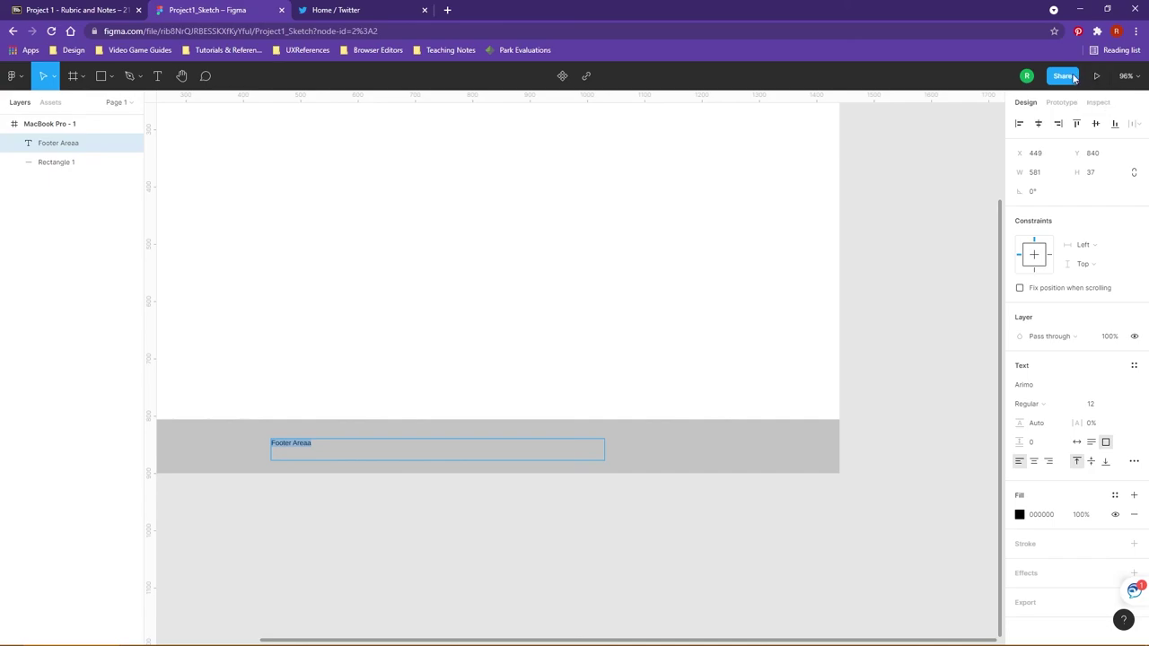
left_click(585, 77)
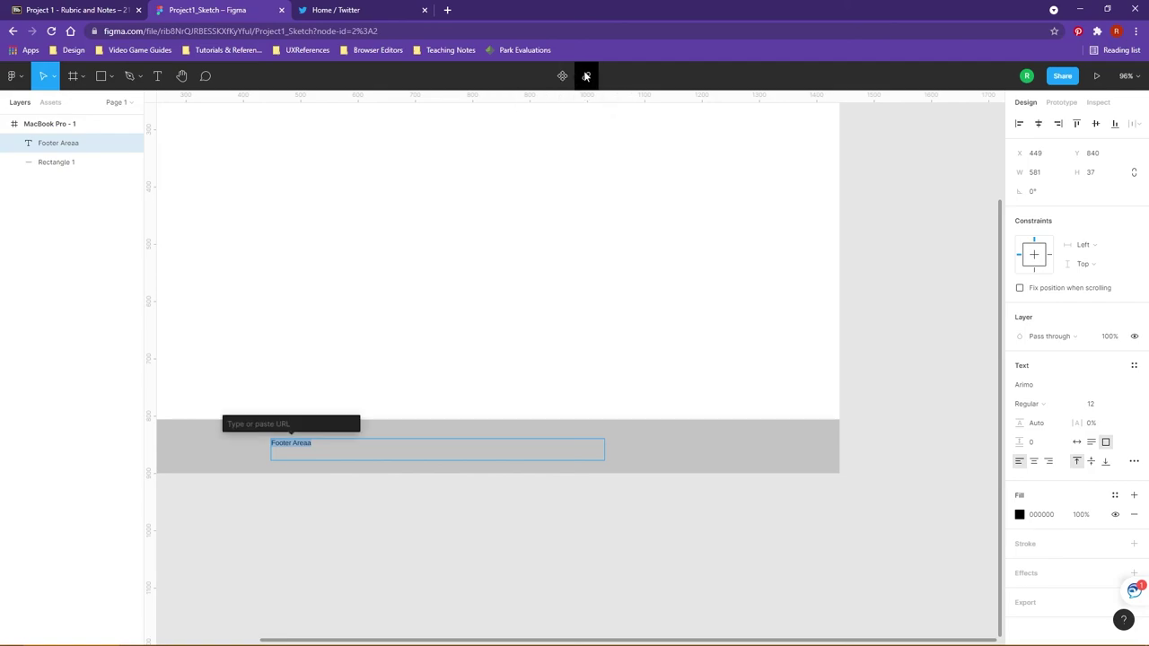
left_click(585, 75)
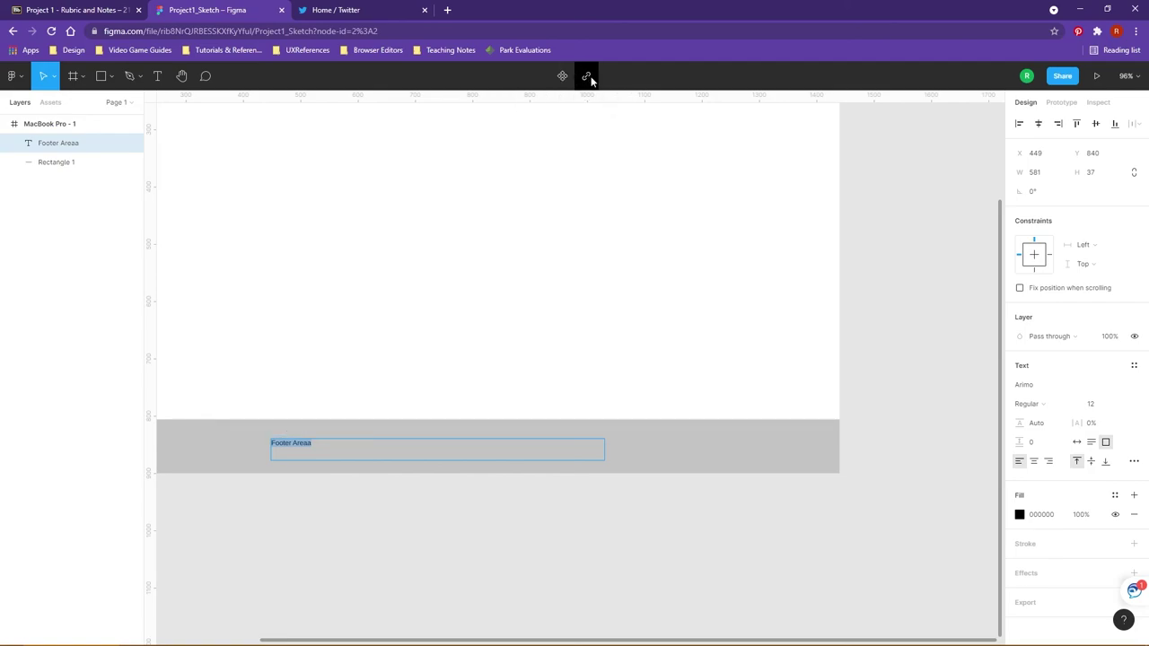
left_click(1062, 76)
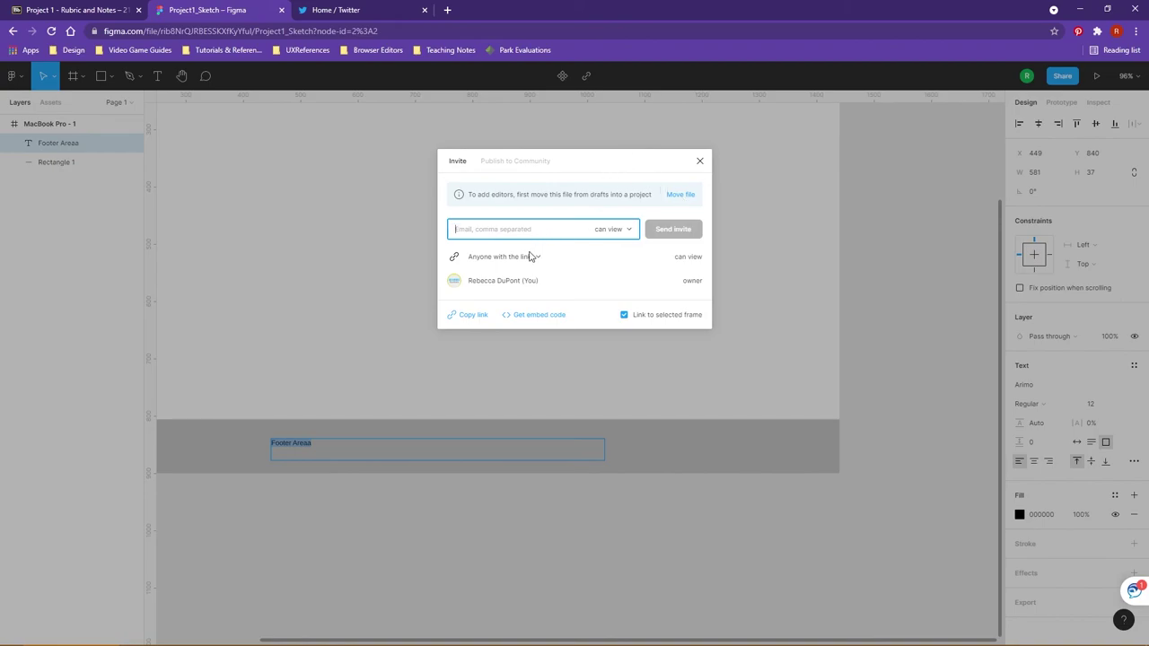
left_click(700, 162)
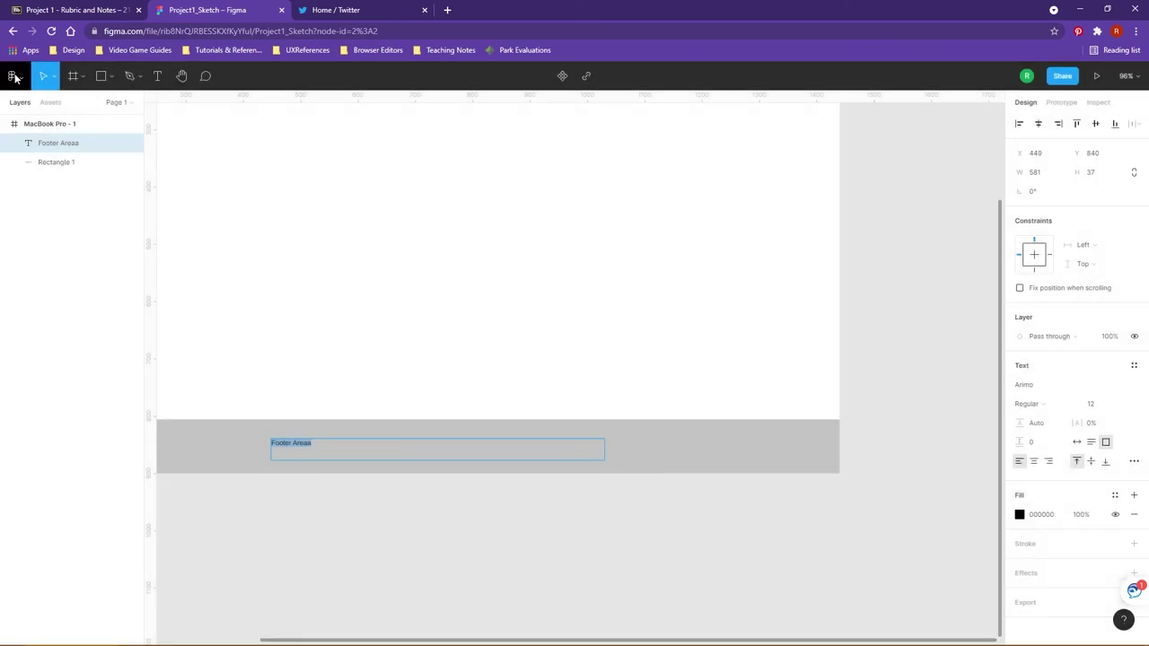
left_click(14, 78)
mouse_move(41, 157)
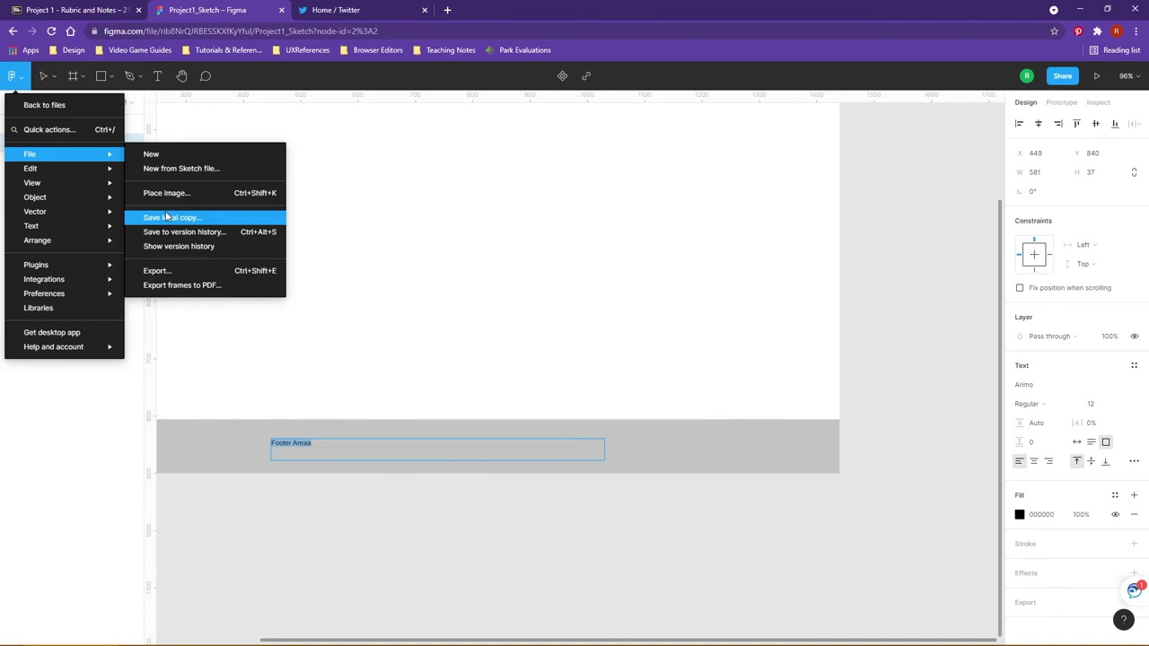
left_click(84, 492)
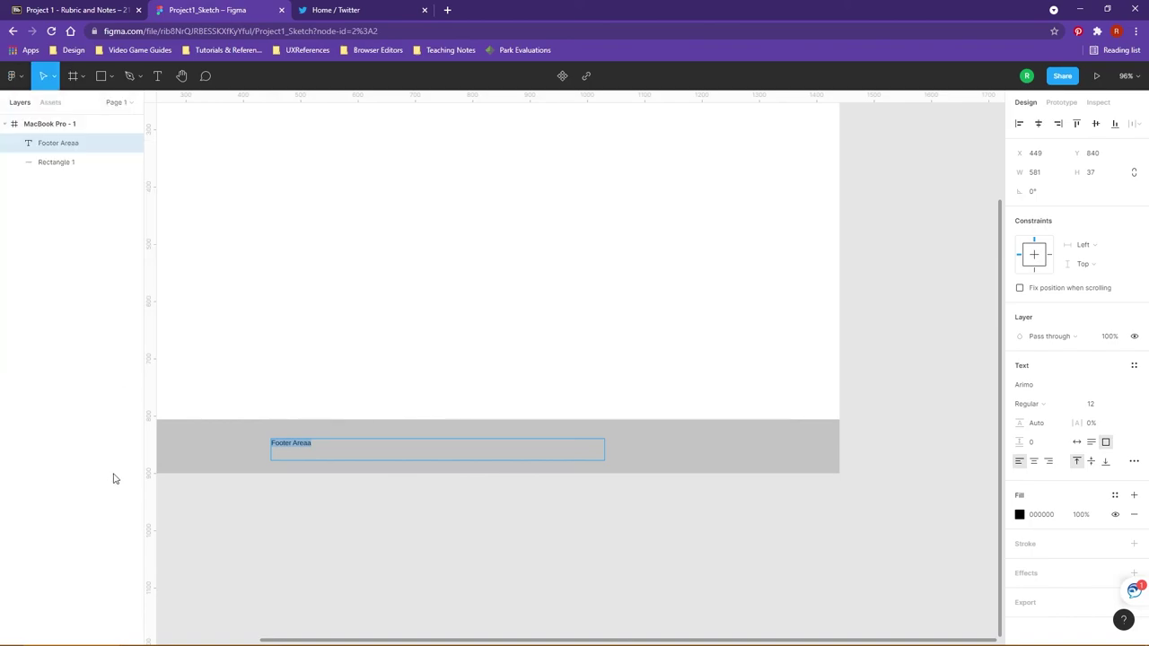